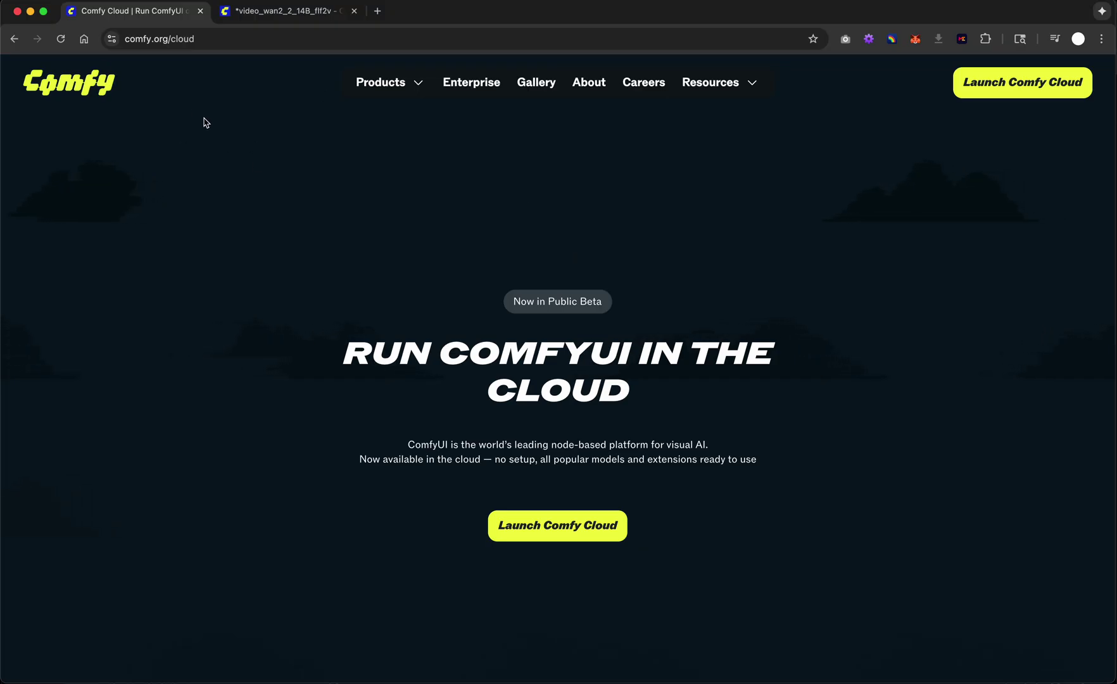
- Scroll the homepage down to the Works anywhere instantly, Ready-to-use models and Fast and stable cards
mouse_move(383, 82)
scroll(470, 330, "down", 8)
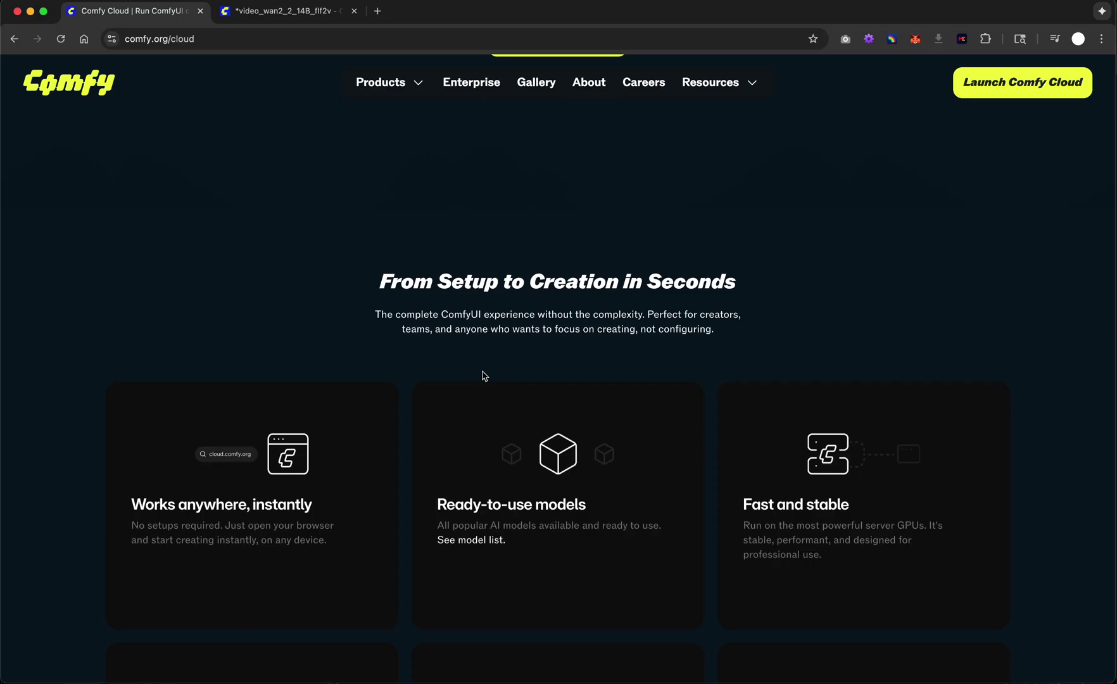
- Scroll to the Comfy Cloud vs Local table comparing cost, GPU, technical knowledge, custom nodes and models
scroll(501, 439, "down", 7)
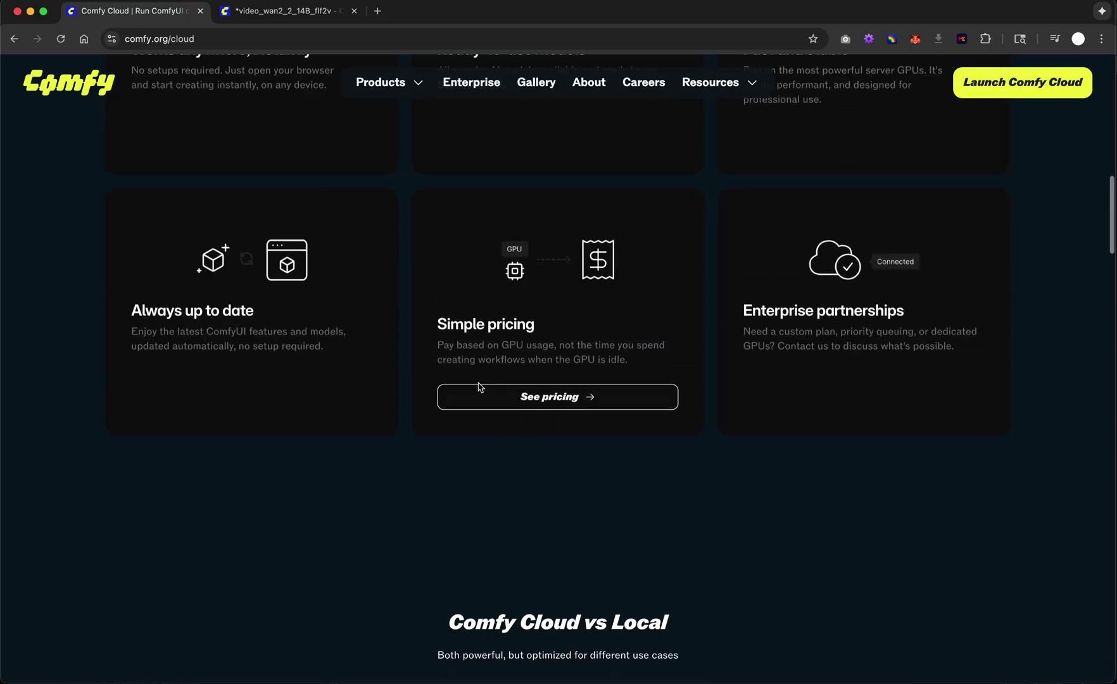
scroll(478, 389, "down", 4)
scroll(495, 442, "down", 4)
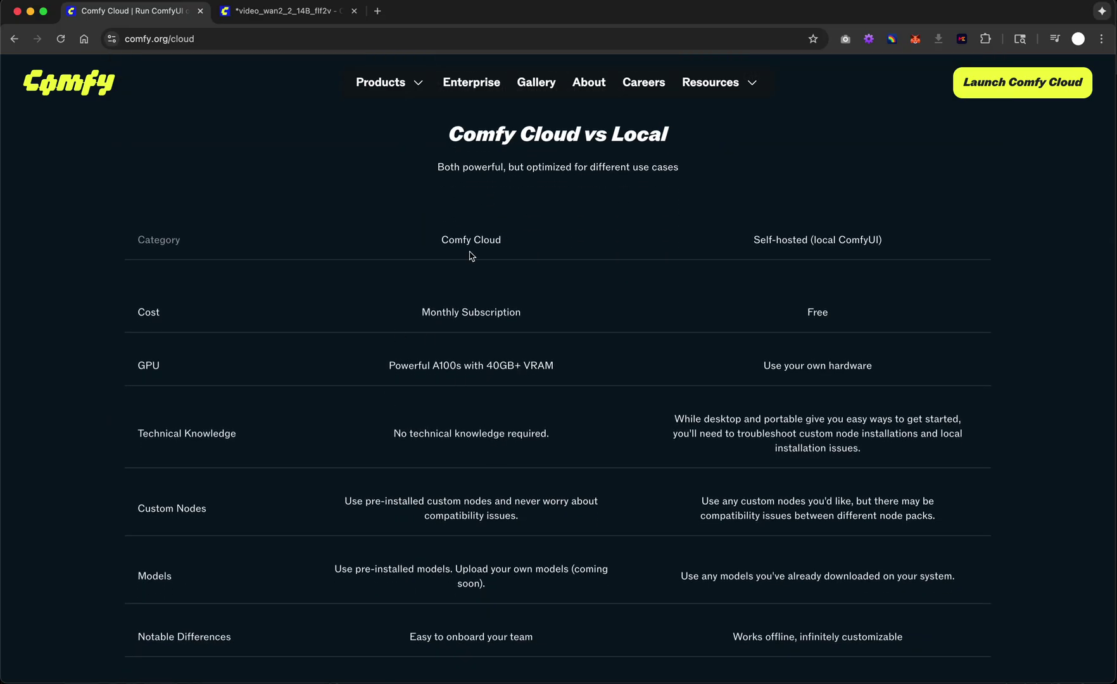
scroll(462, 243, "up", 4)
scroll(468, 297, "up", 2)
scroll(467, 297, "down", 8)
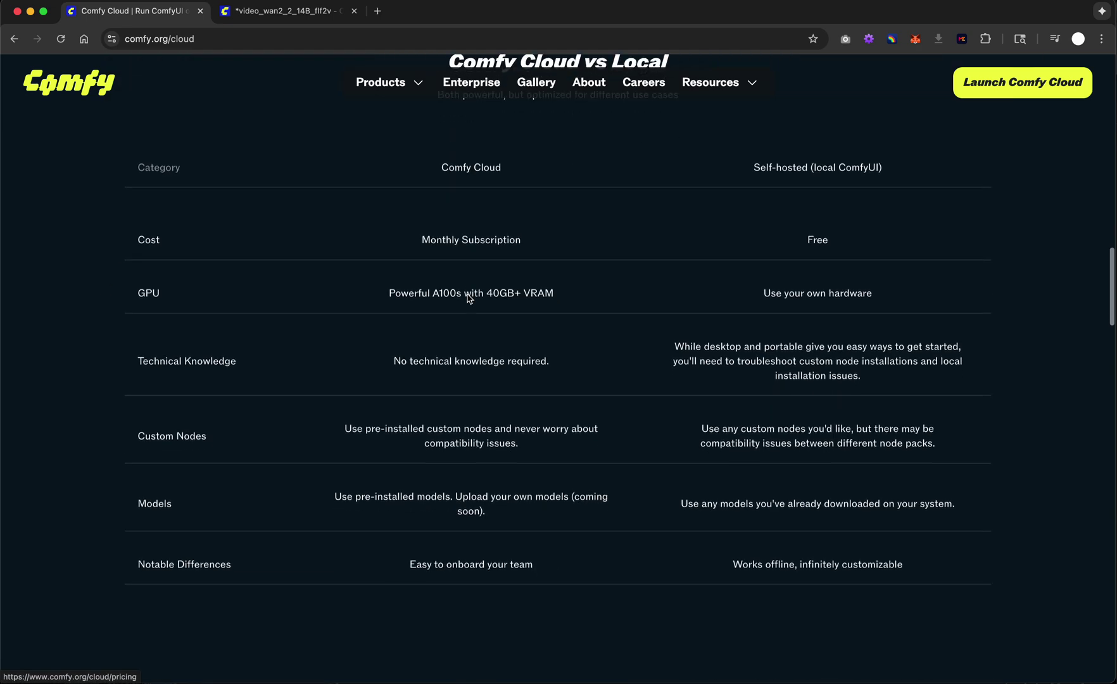
scroll(482, 342, "up", 1)
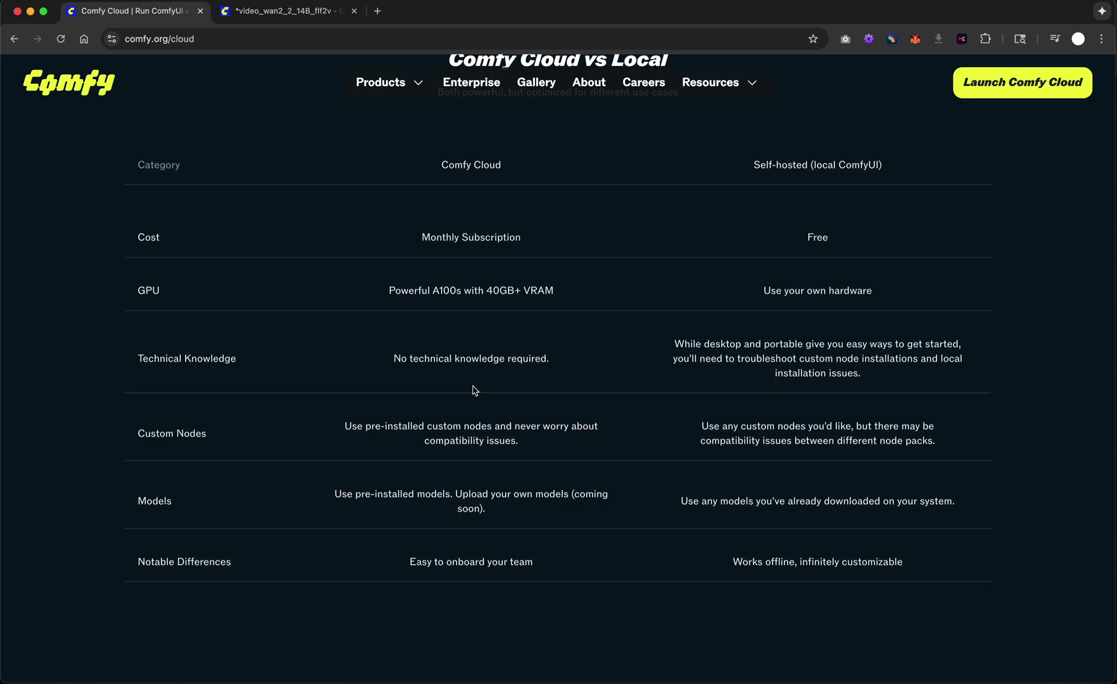
left_click_drag(581, 499, 589, 500)
left_click(599, 499)
- Switch to the video_wan2_2_14B_flf2v workflow and pan the canvas to its upper LoRA group
left_click(293, 17)
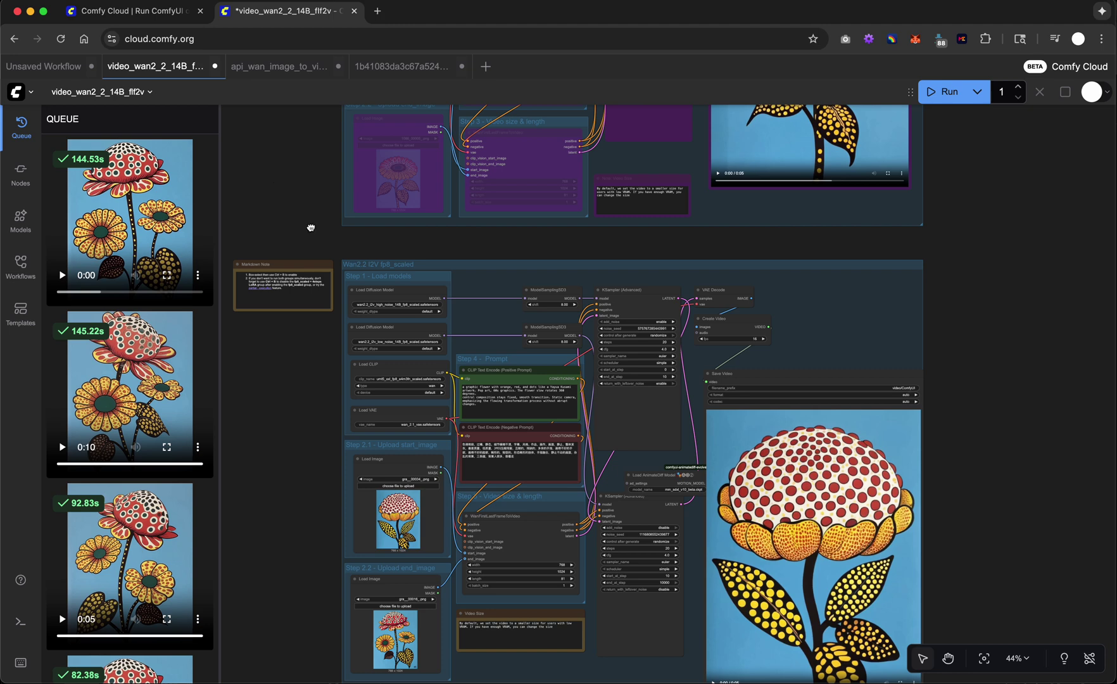
left_click_drag(311, 227, 449, 422)
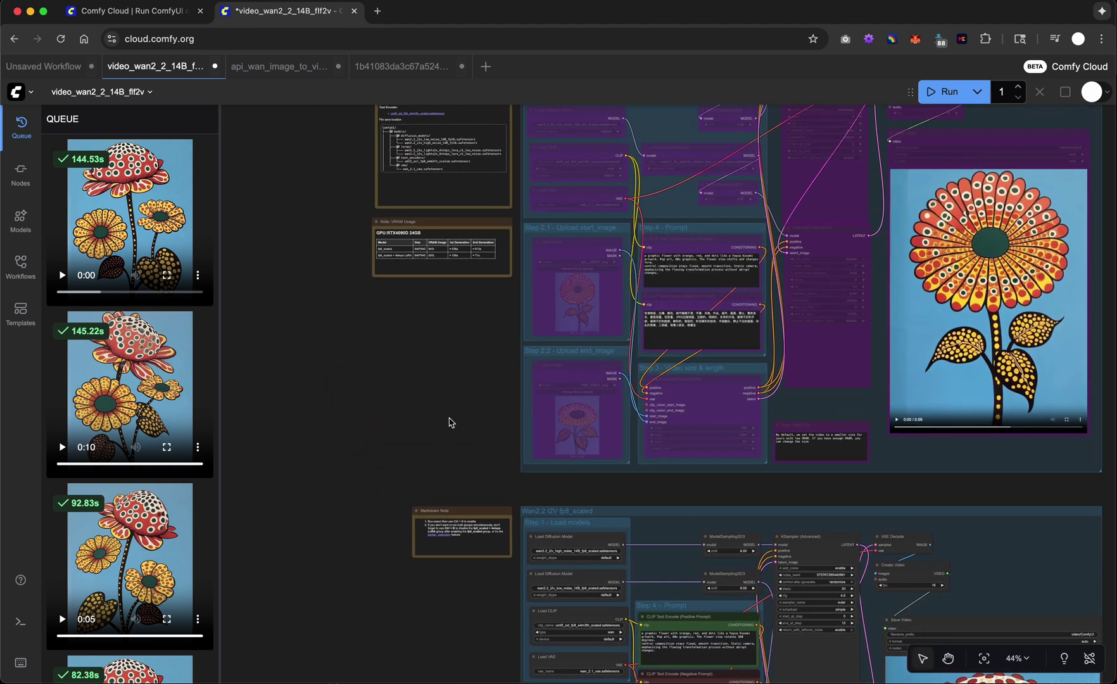
left_click_drag(403, 343, 310, 482)
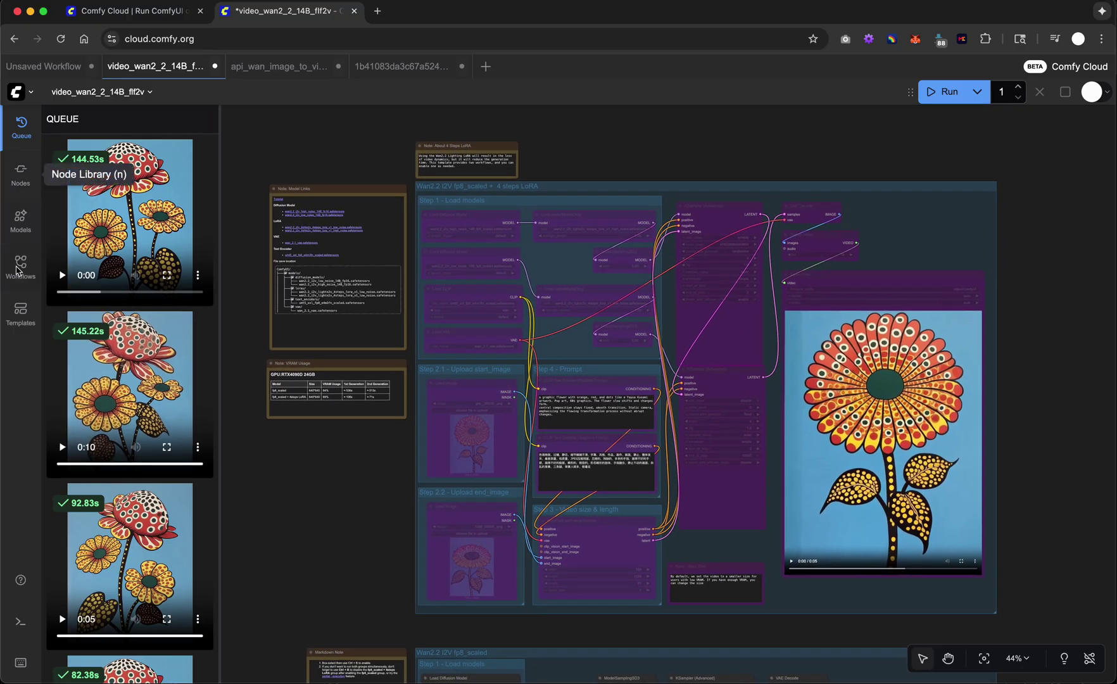
- Show the Node Library and scroll through packs like ImpactPack, WanVideoWrapper and LivePortrait
left_click(22, 172)
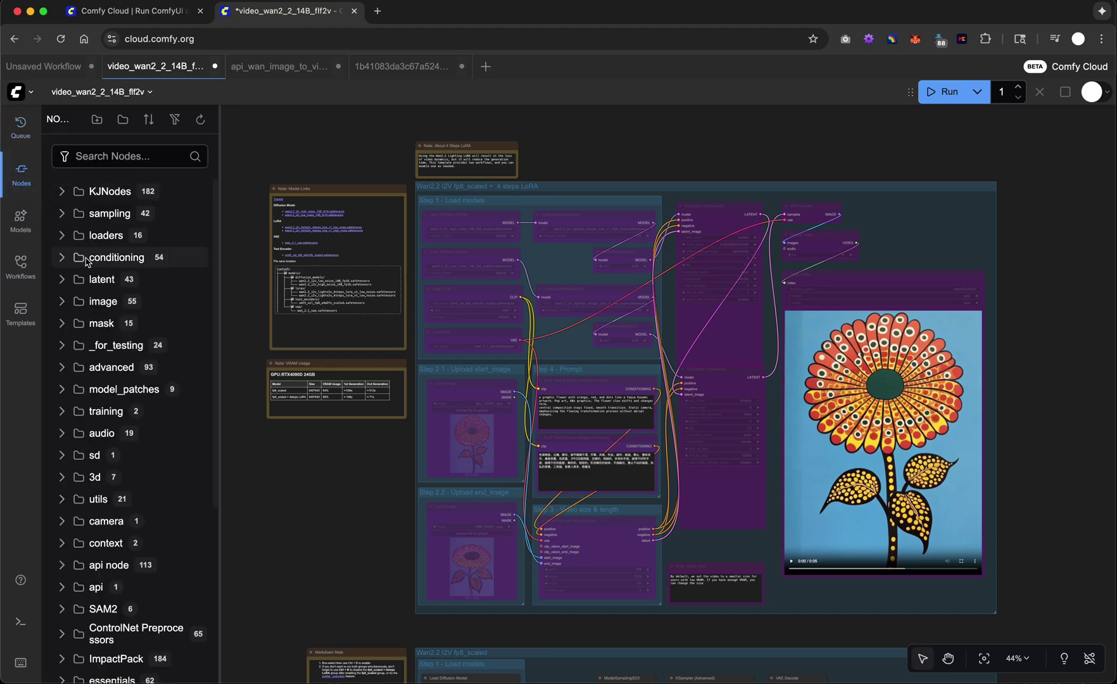
scroll(91, 325, "down", 2)
scroll(91, 325, "down", 4)
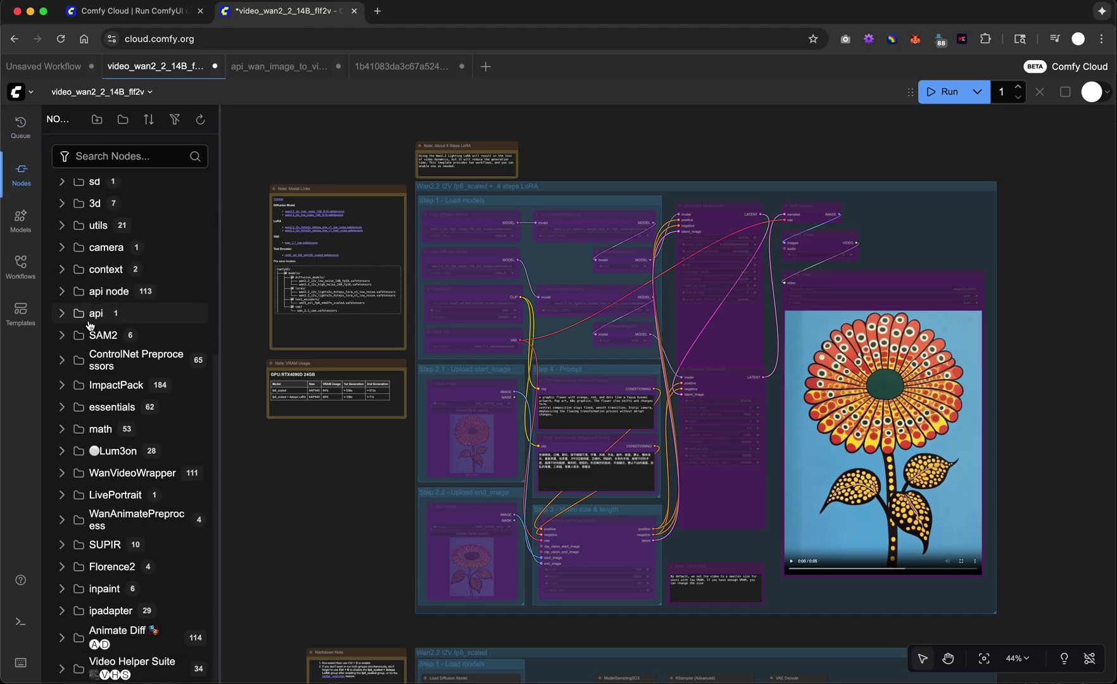
scroll(91, 325, "up", 5)
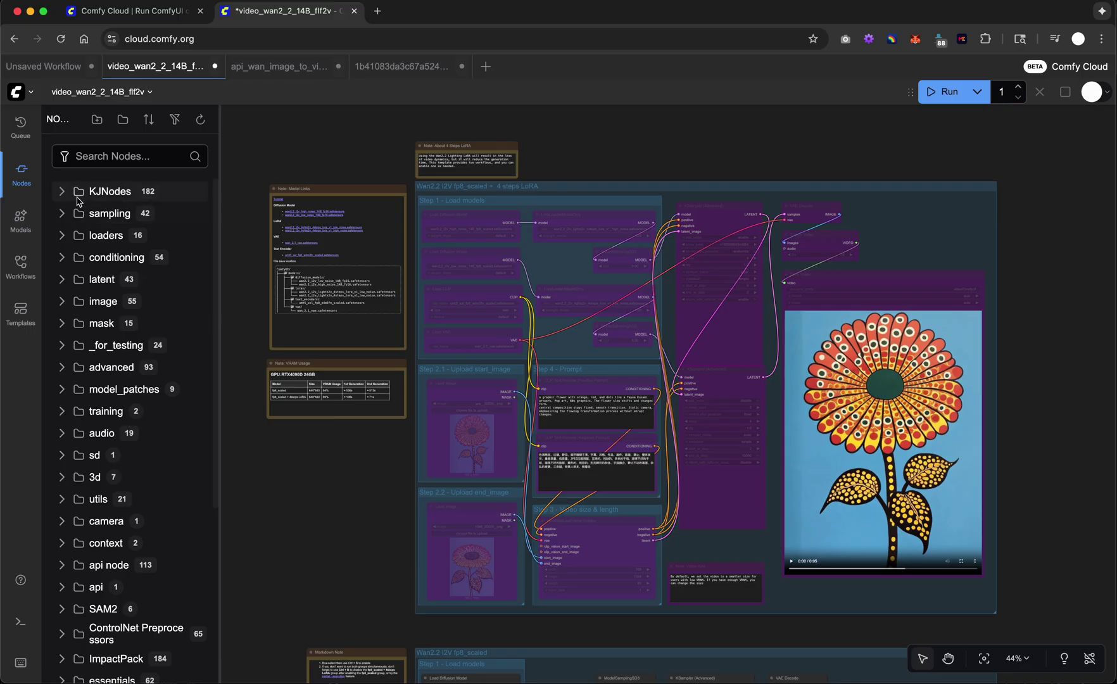
scroll(108, 315, "down", 5)
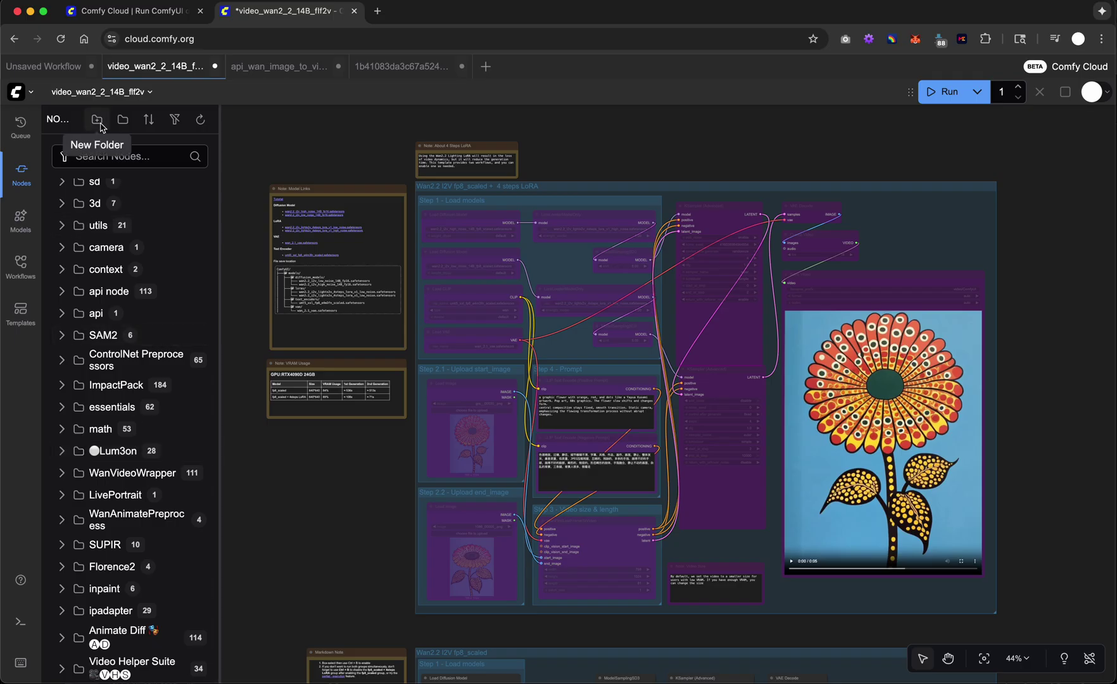
- Create a node-library folder named 'test' and expand _for_testing to reveal Latent Blend and SaveLatent
left_click(99, 123)
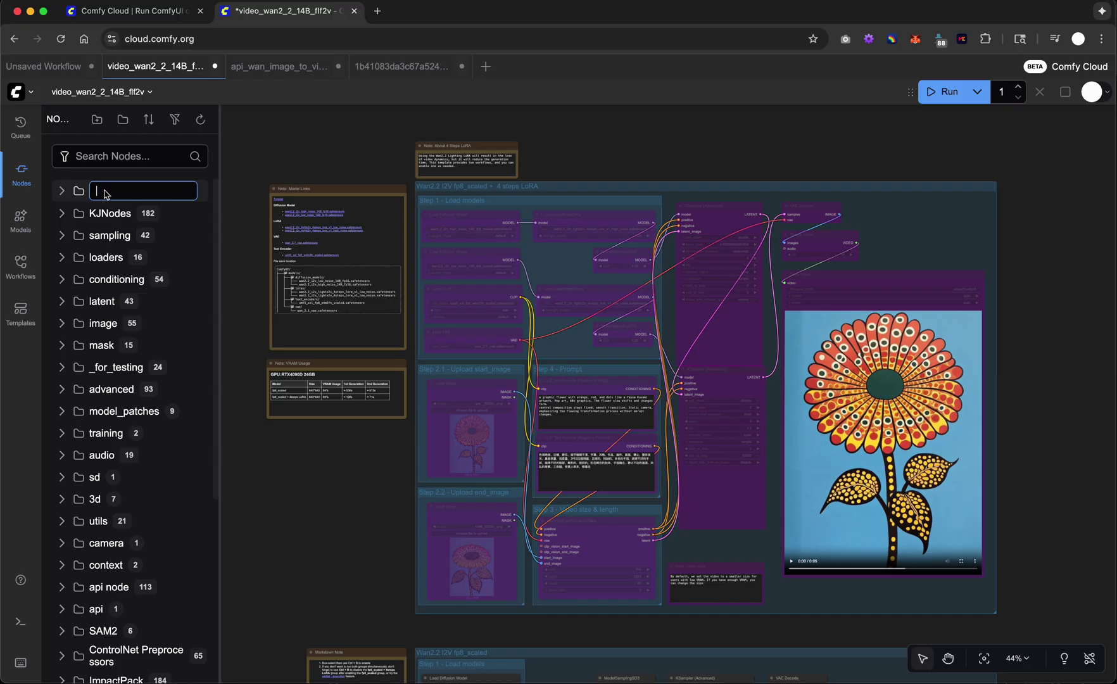
key("Return")
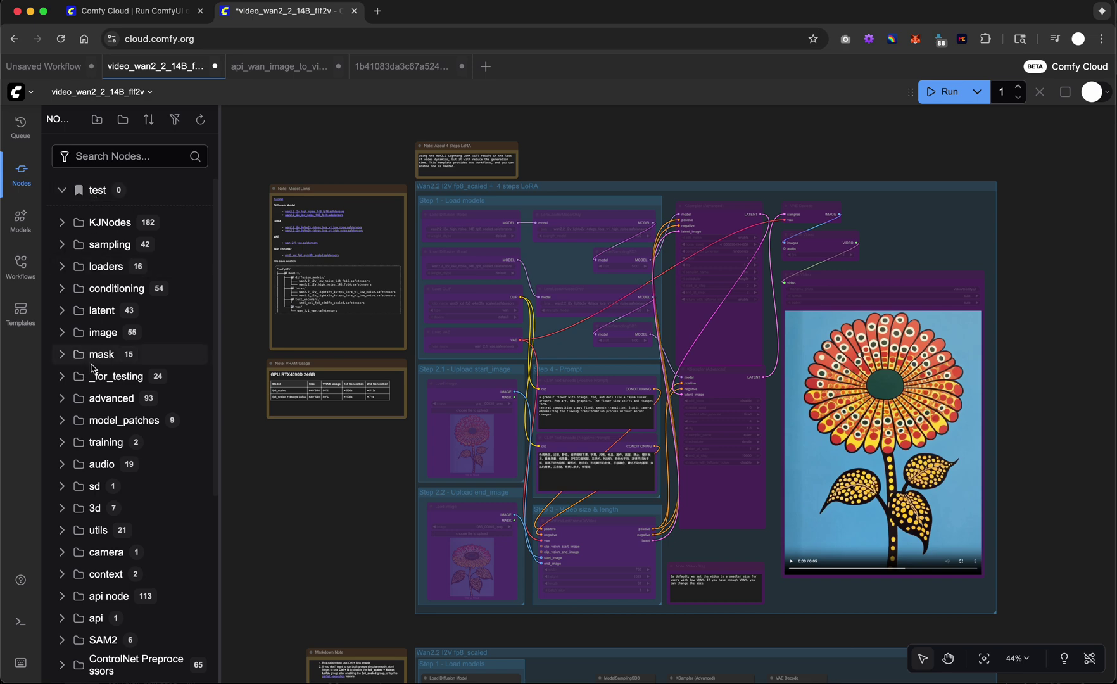
left_click(62, 377)
scroll(136, 507, "down", 2)
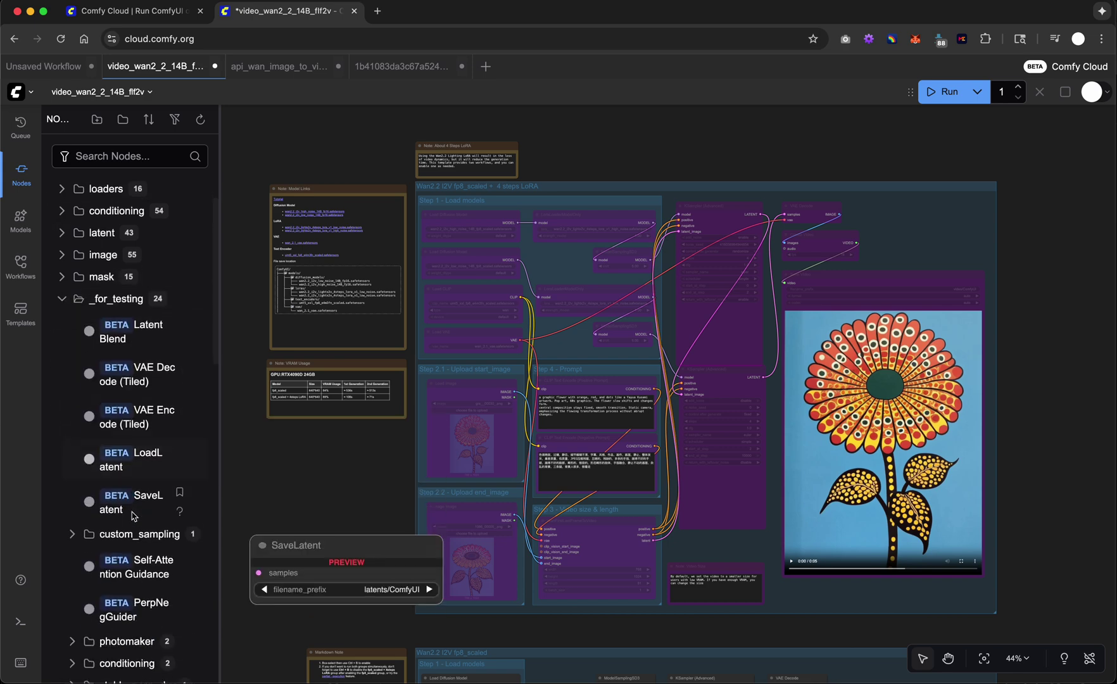
scroll(136, 491, "up", 2)
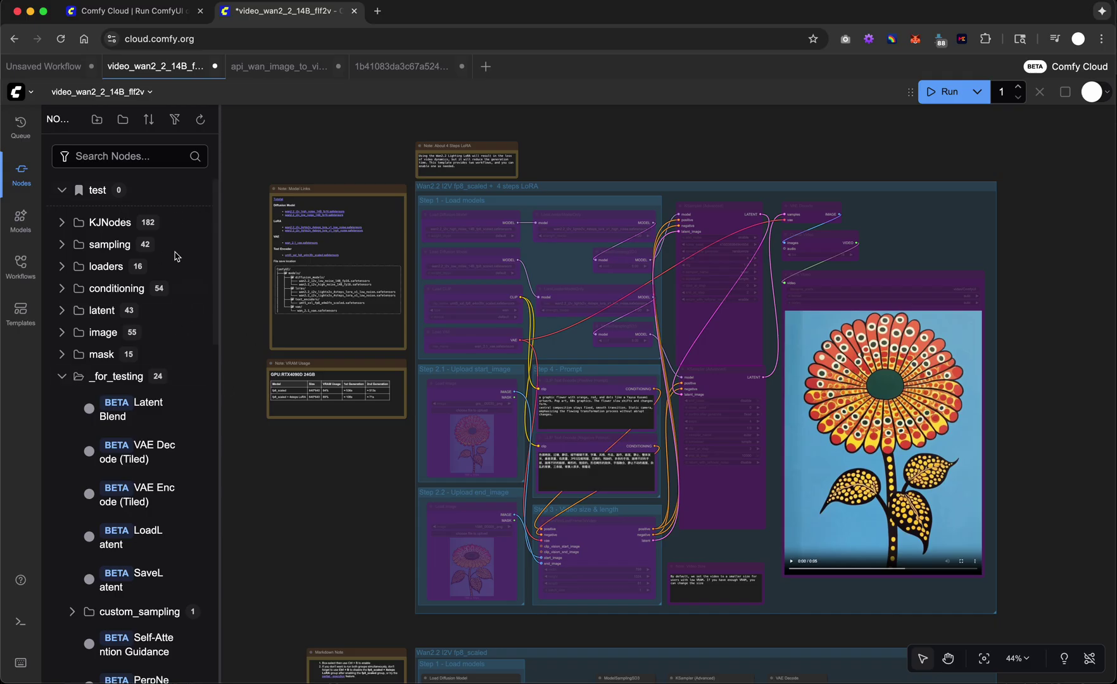
- Add a Load Upscale Model node for 4x-ClearRealityV1 from the Model Library
left_click(21, 220)
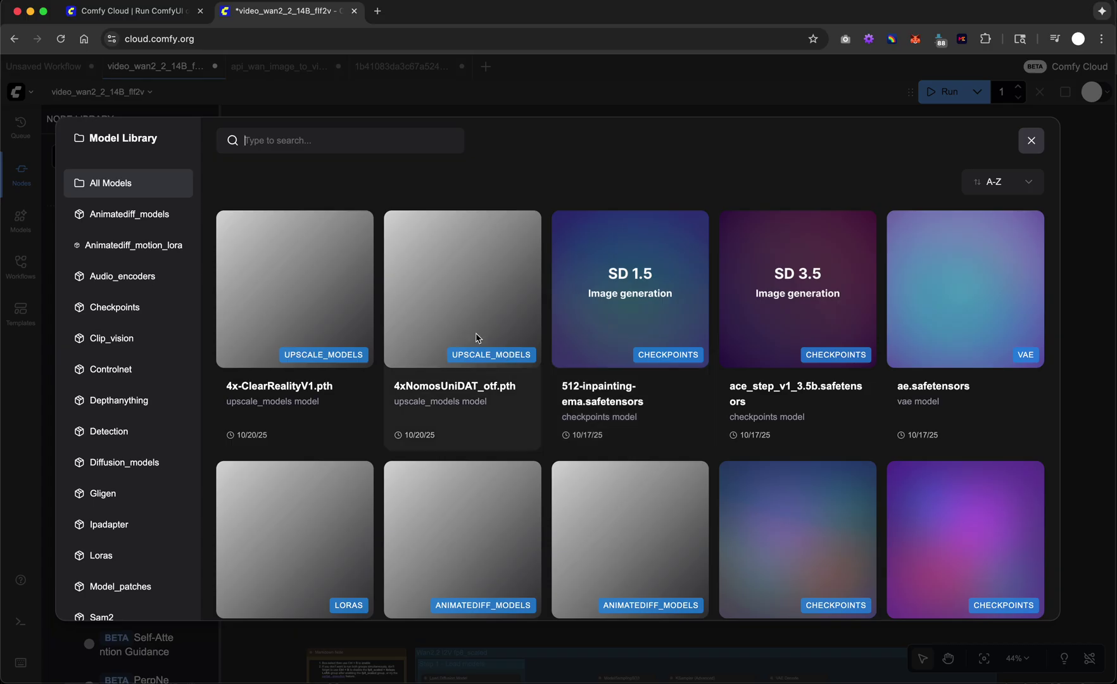
left_click(291, 272)
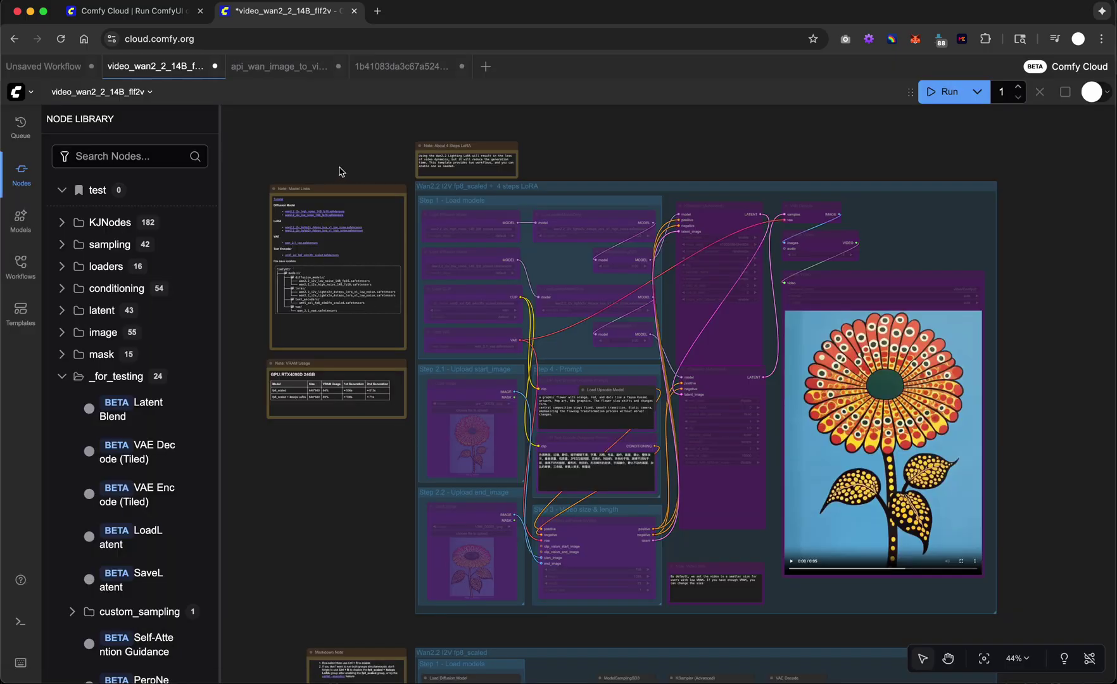
scroll(342, 443, "down", 10)
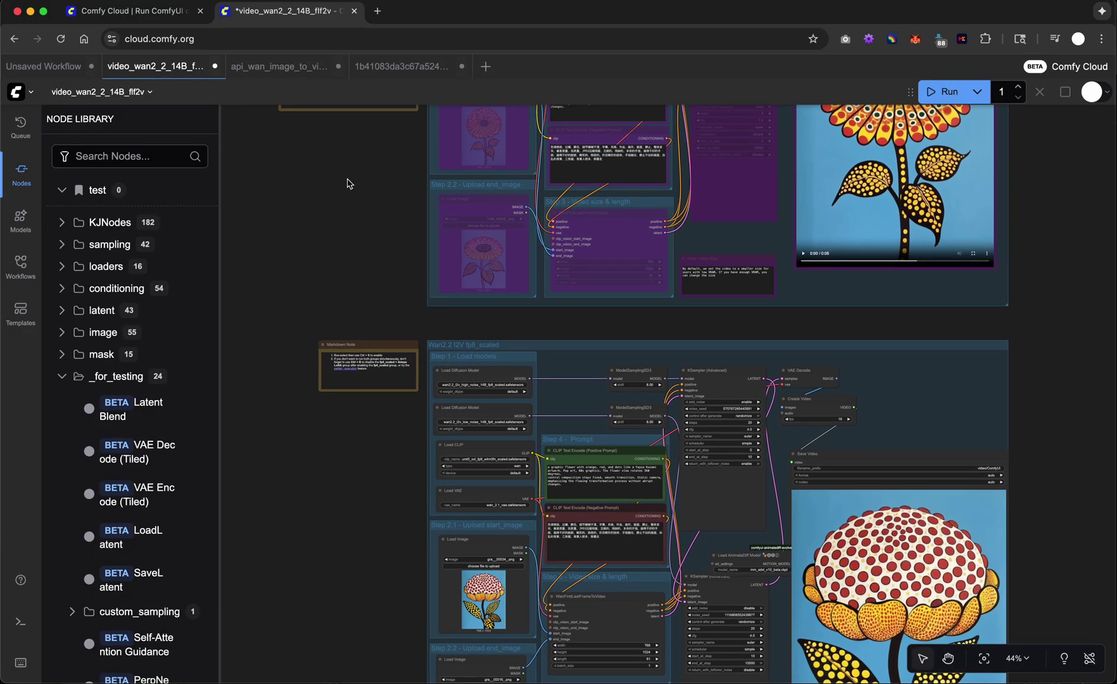
scroll(362, 399, "down", 5)
scroll(355, 392, "up", 6)
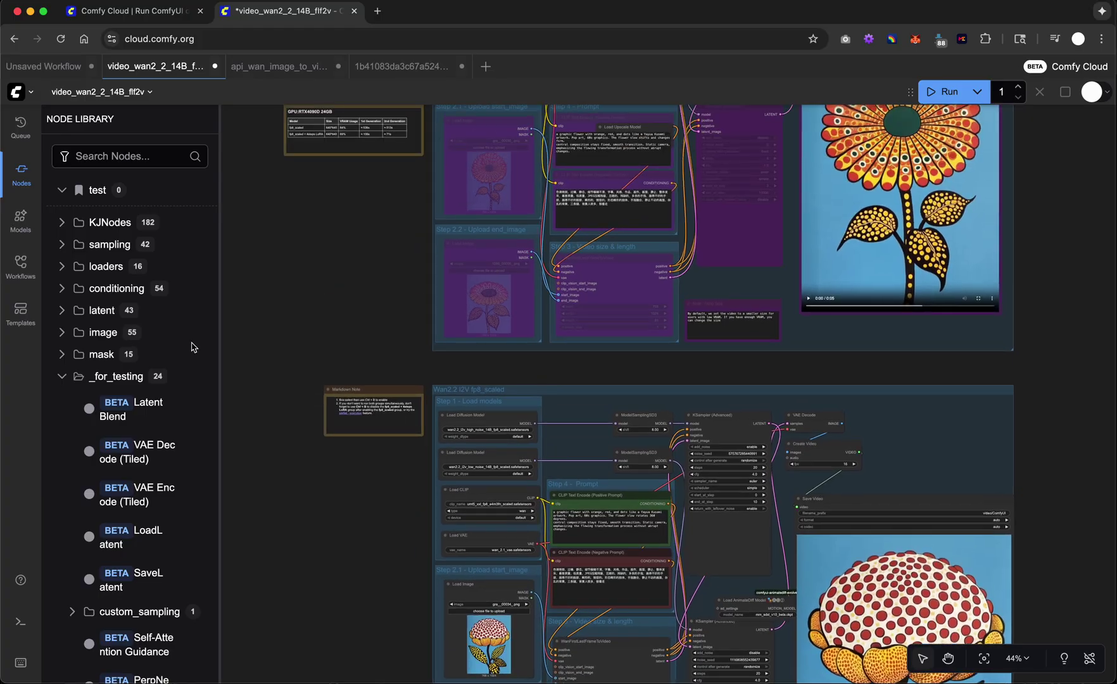
- Browse the Model Library's checkpoints, LoRAs and FLUX.1 diffusion models, then close it
left_click(21, 221)
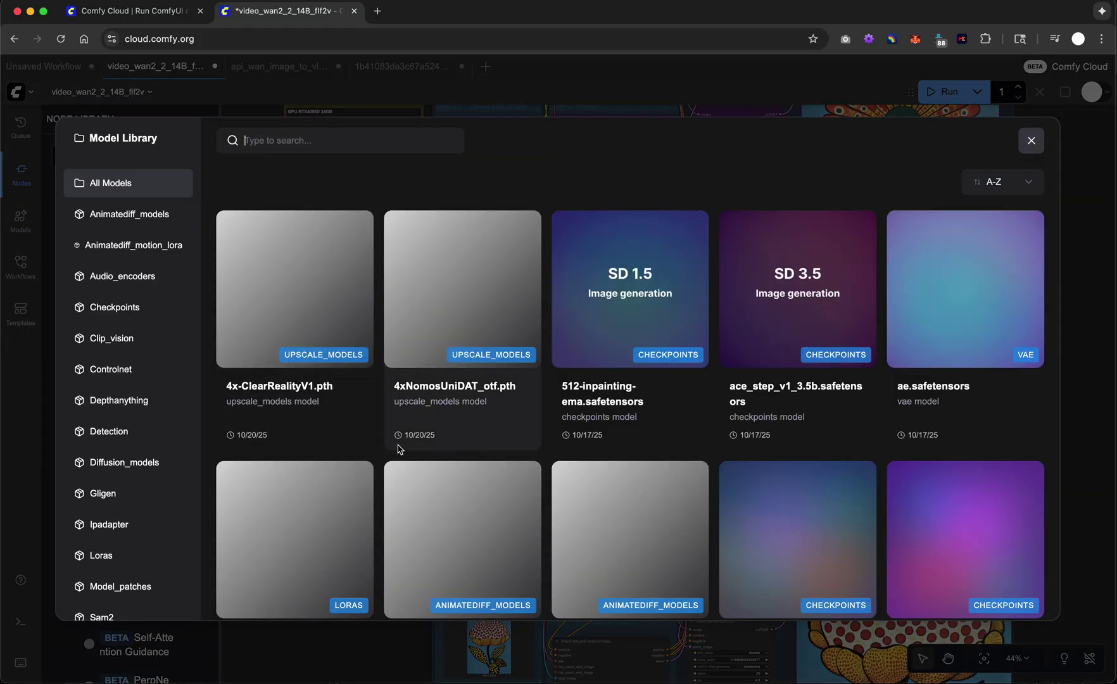
scroll(301, 415, "down", 3)
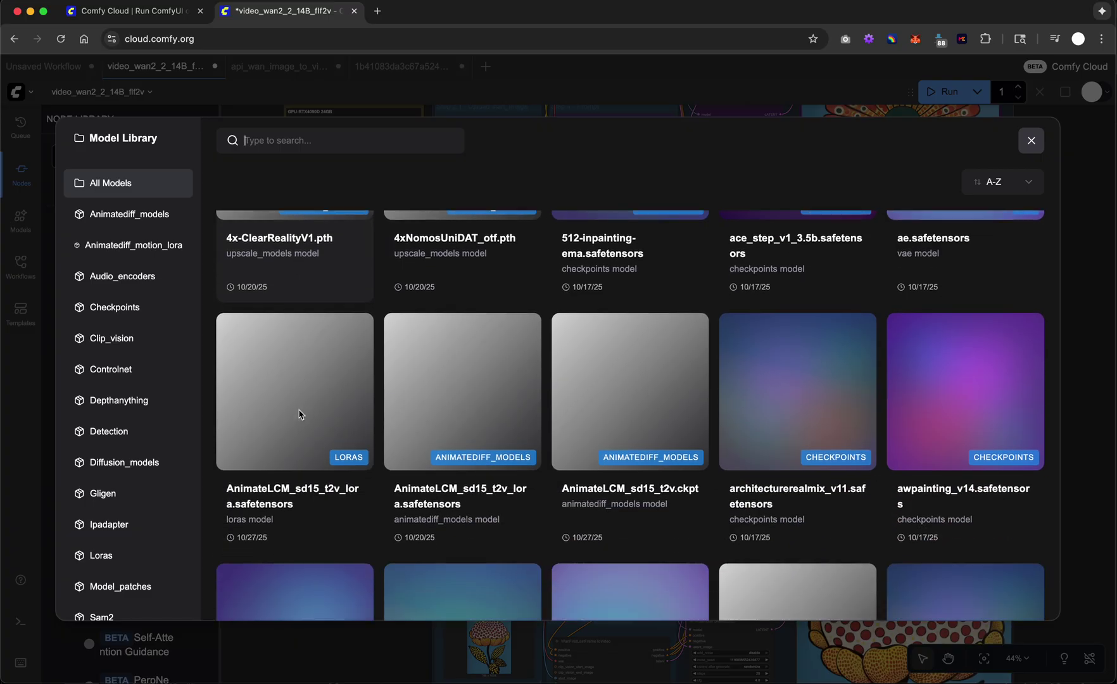
scroll(301, 415, "down", 10)
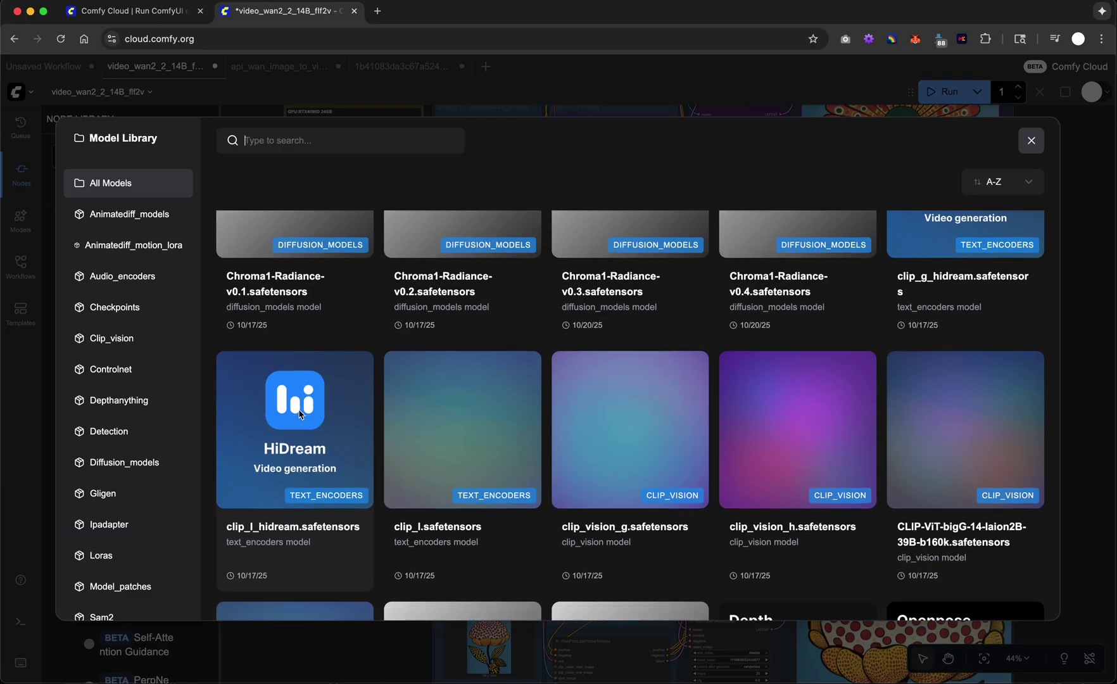
scroll(301, 414, "down", 18)
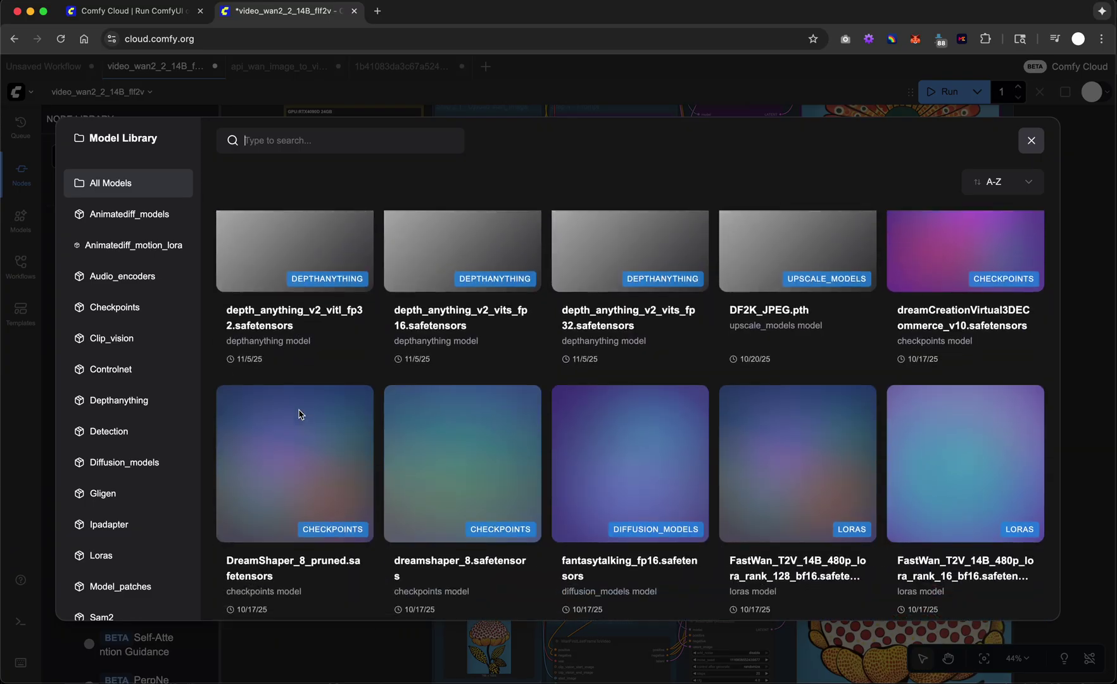
scroll(300, 414, "down", 5)
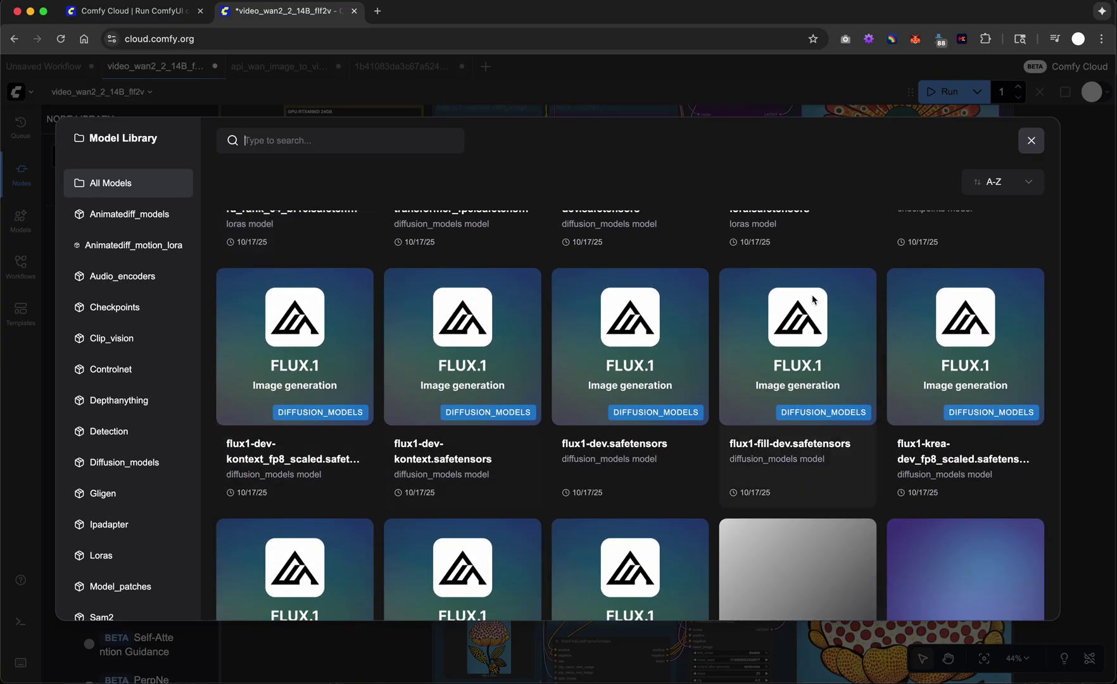
left_click(1031, 141)
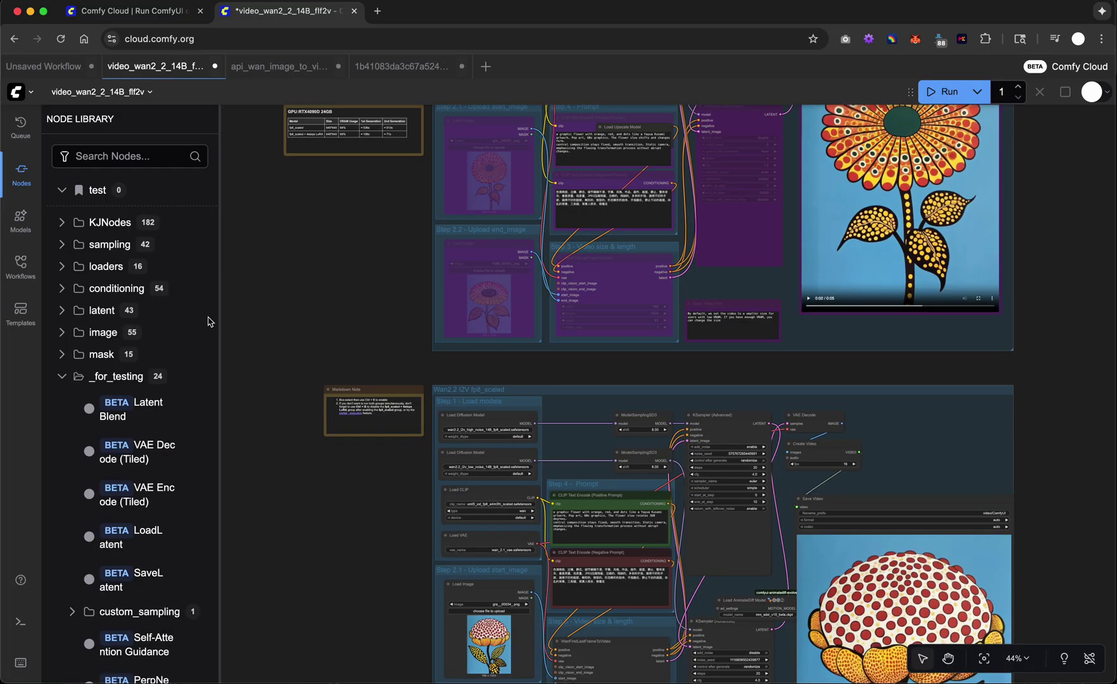
- Browse the Templates gallery's All Templates grid to the Wan2.5 and Wan2.2 Animate cards
left_click(20, 315)
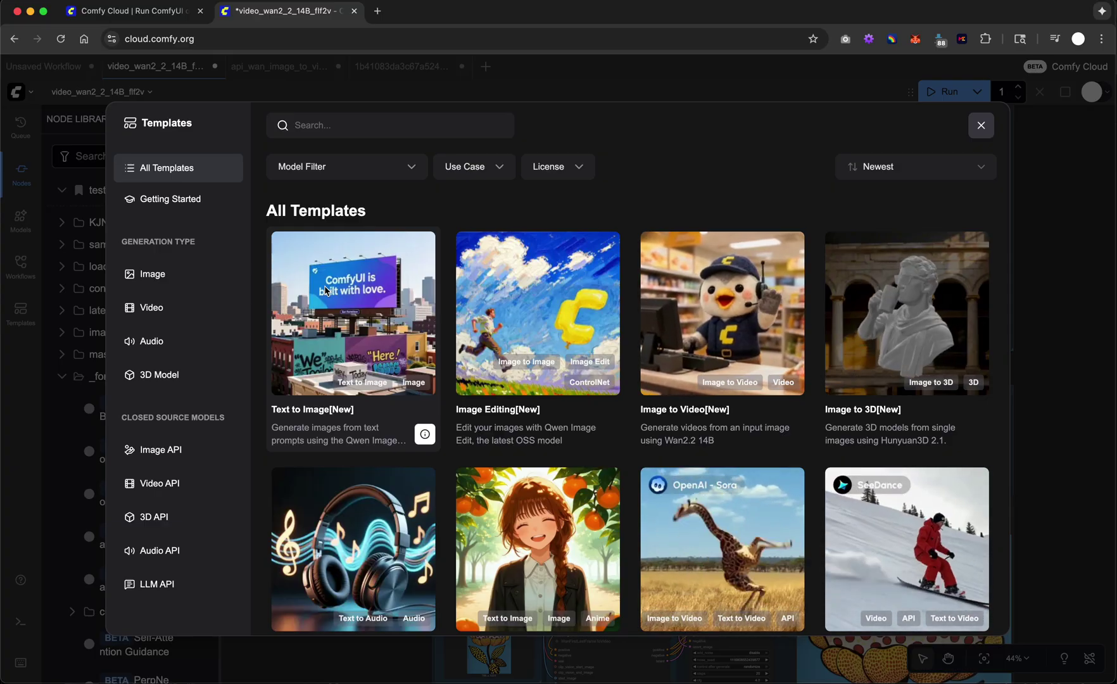
scroll(391, 330, "down", 5)
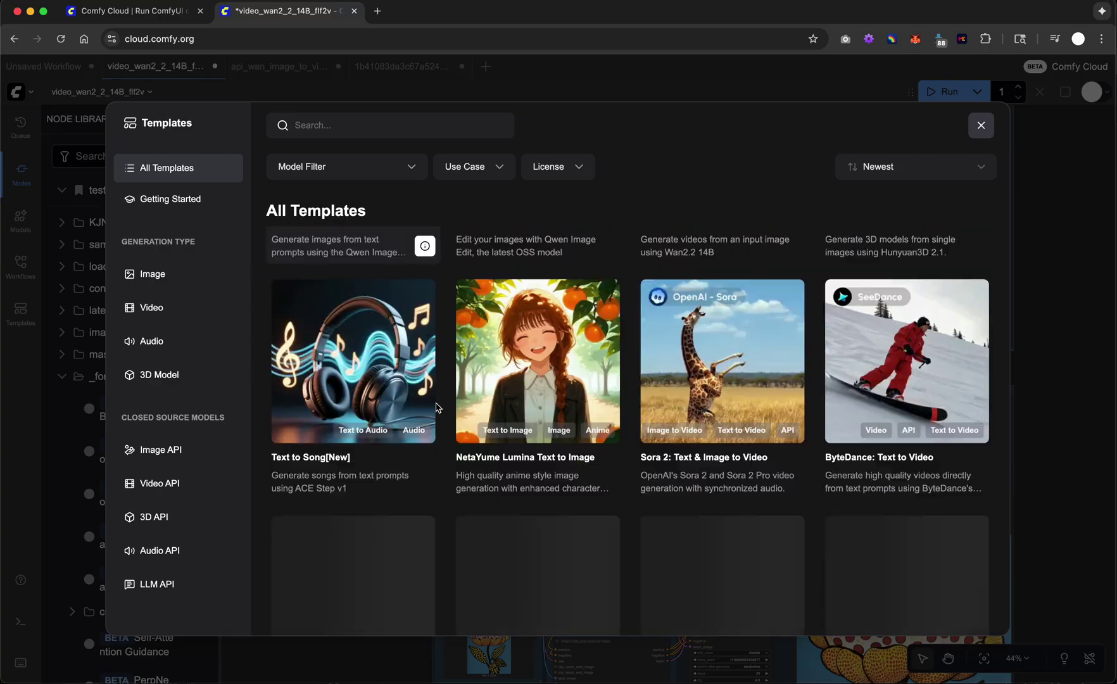
scroll(393, 335, "down", 3)
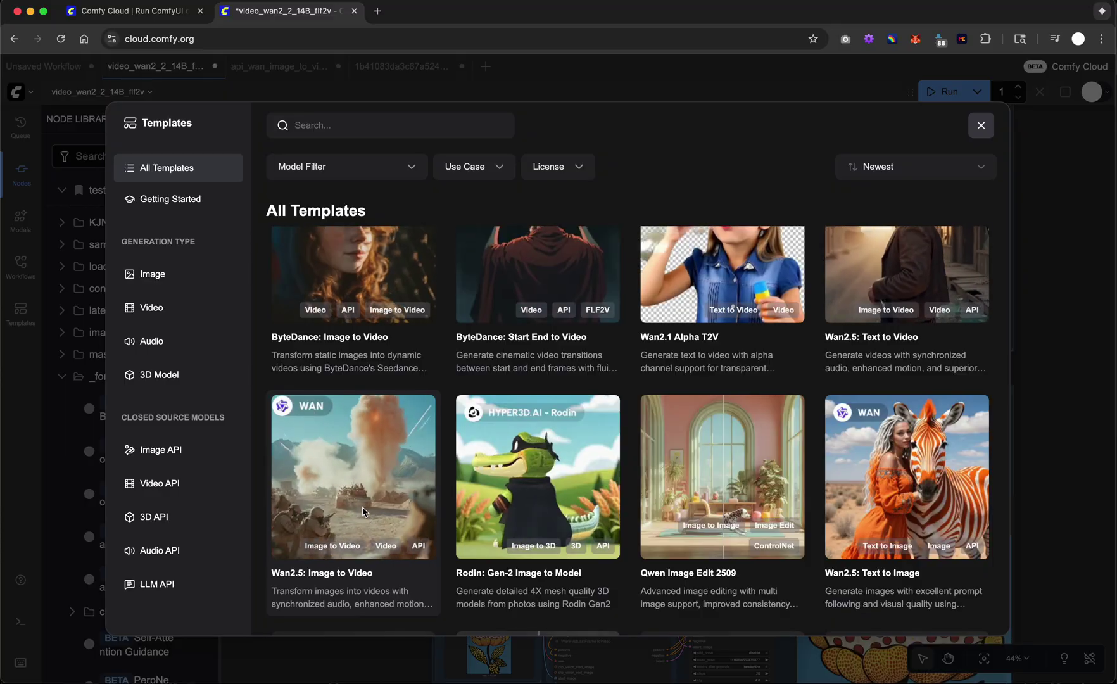
scroll(450, 470, "down", 4)
scroll(450, 469, "down", 2)
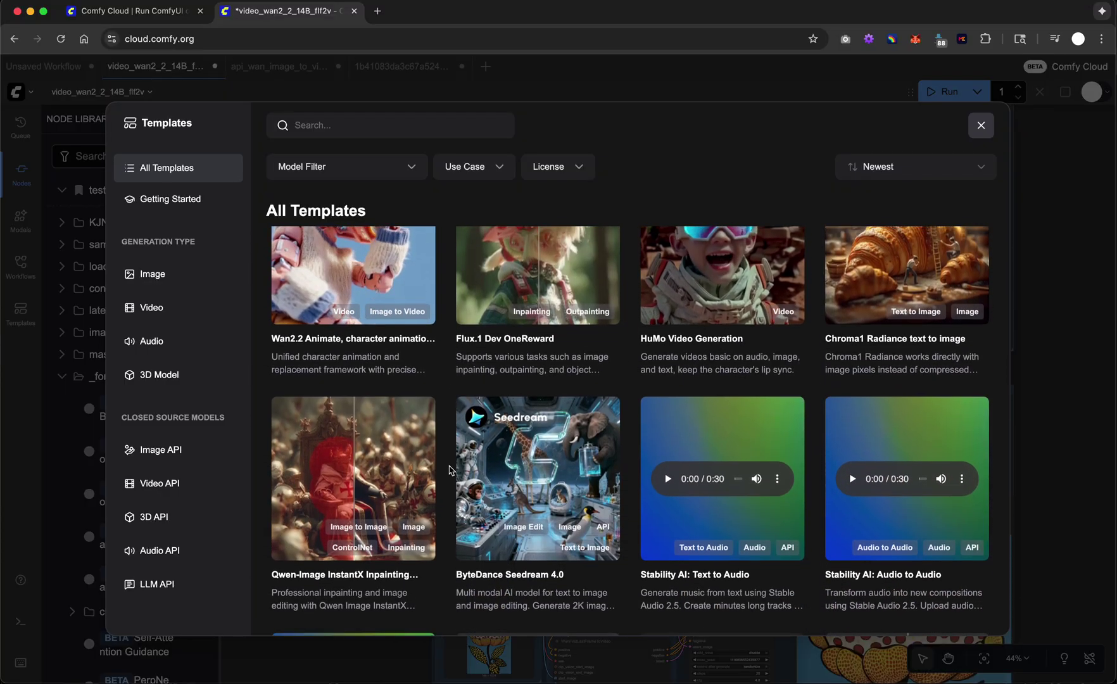
scroll(368, 327, "up", 1)
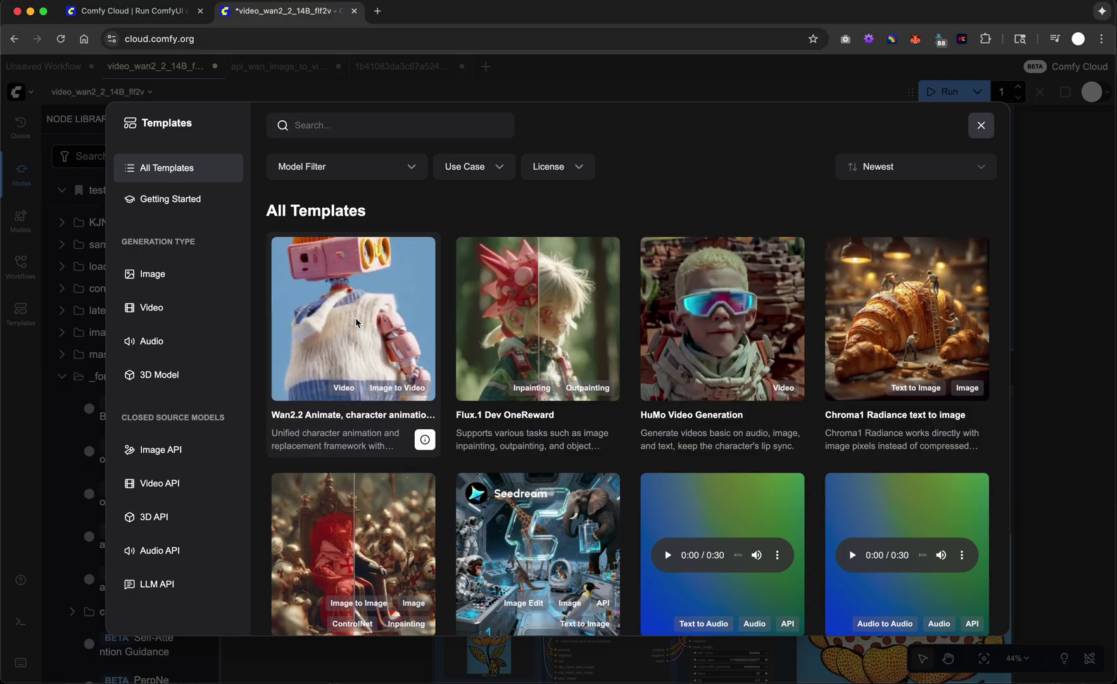
scroll(351, 314, "up", 3)
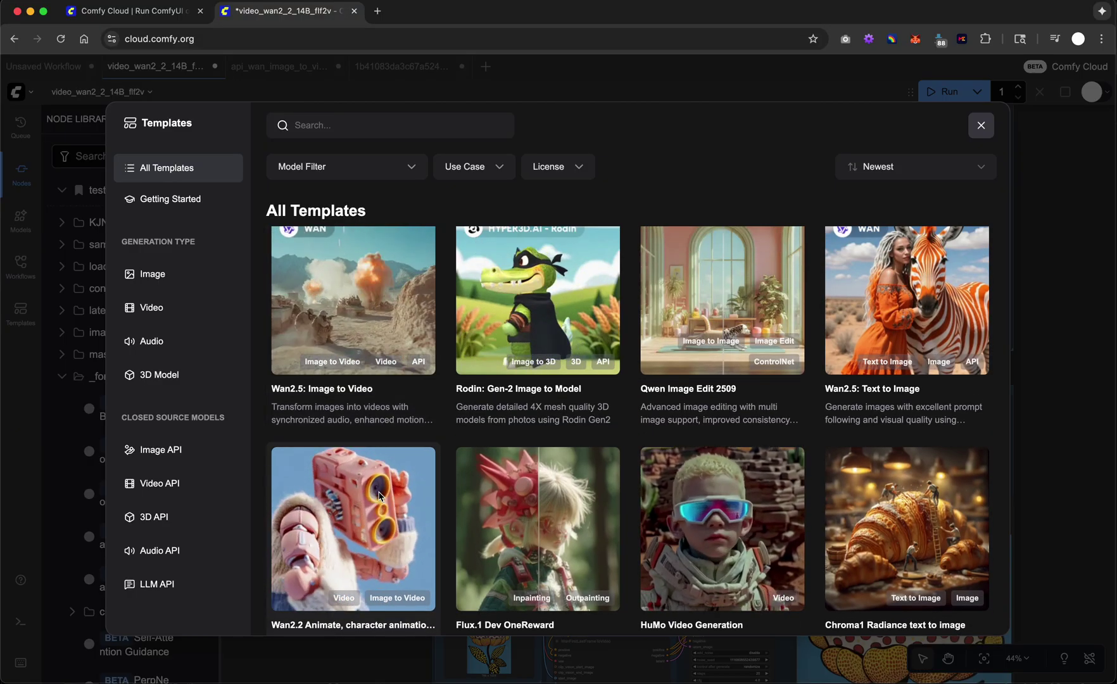
- Open the Wan2.2 Animate template as video_wan2_2_14B_animate and pan to its model-loading steps
left_click(355, 506)
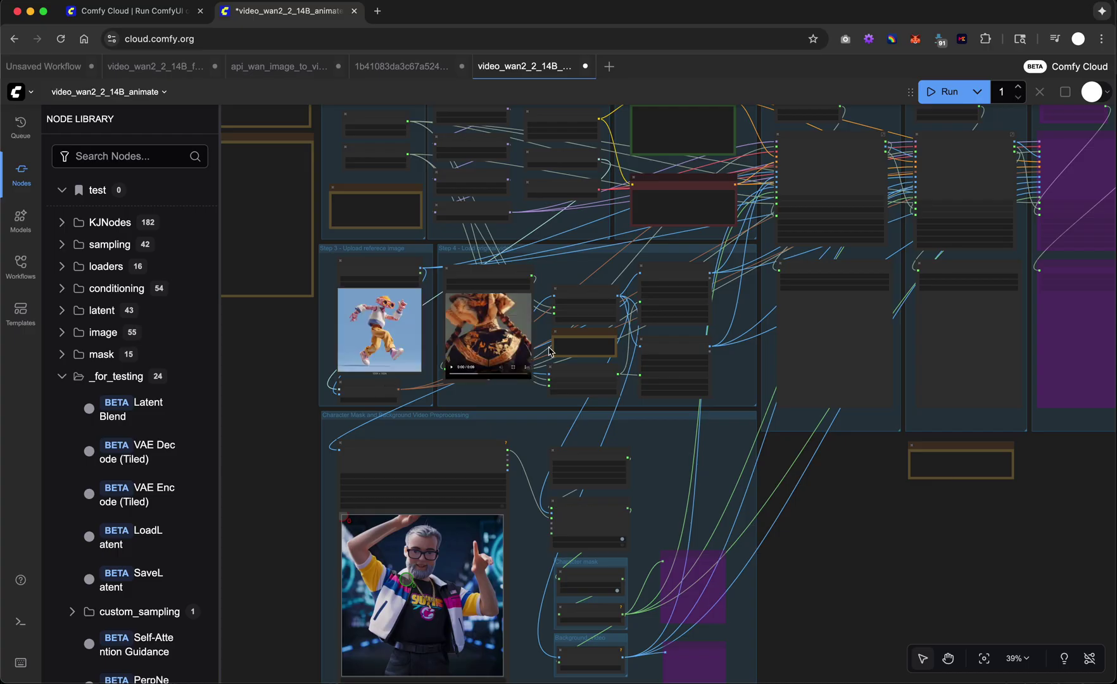
scroll(762, 432, "down", 5)
scroll(519, 379, "up", 6)
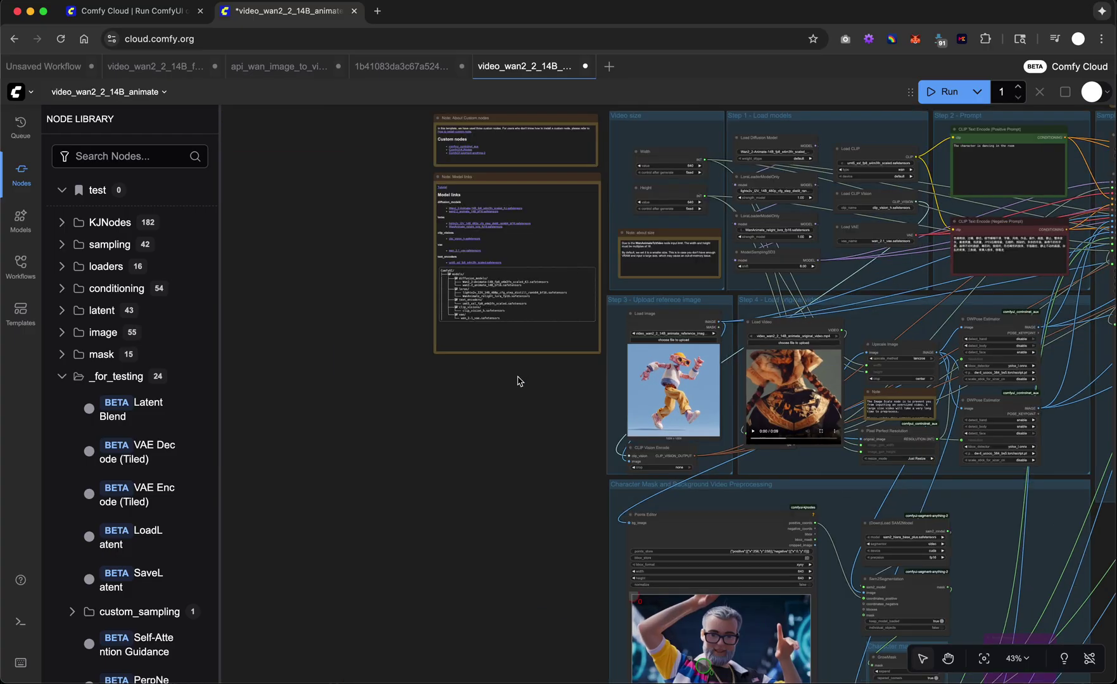
left_click_drag(540, 386, 421, 510)
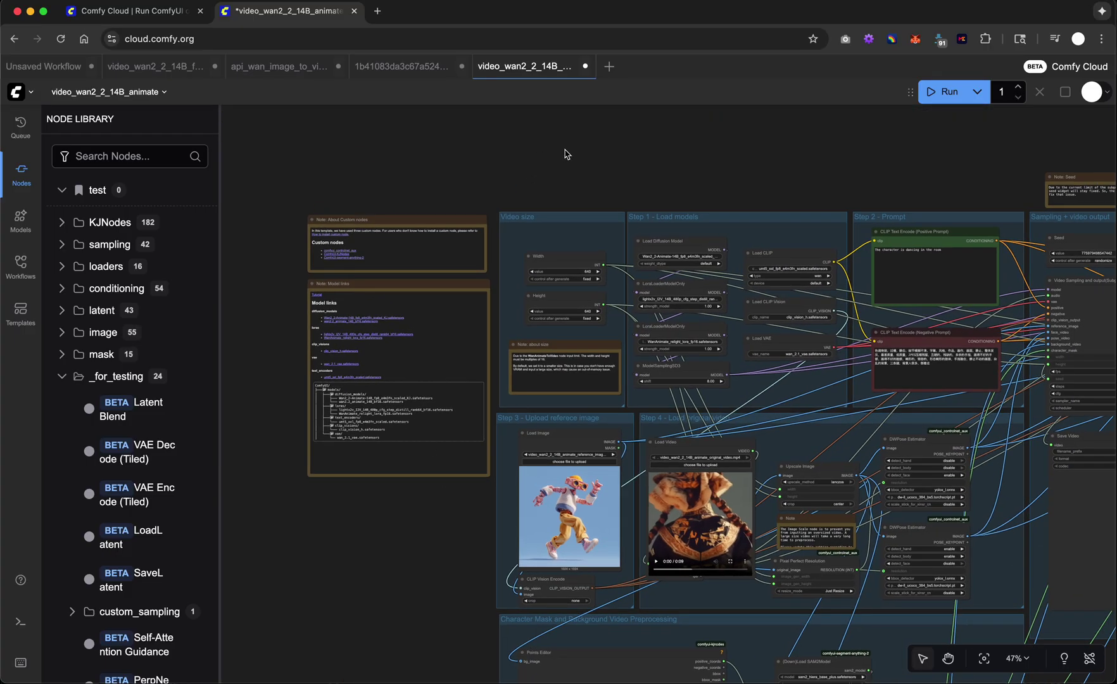
left_click_drag(569, 155, 431, 159)
scroll(421, 309, "up", 6)
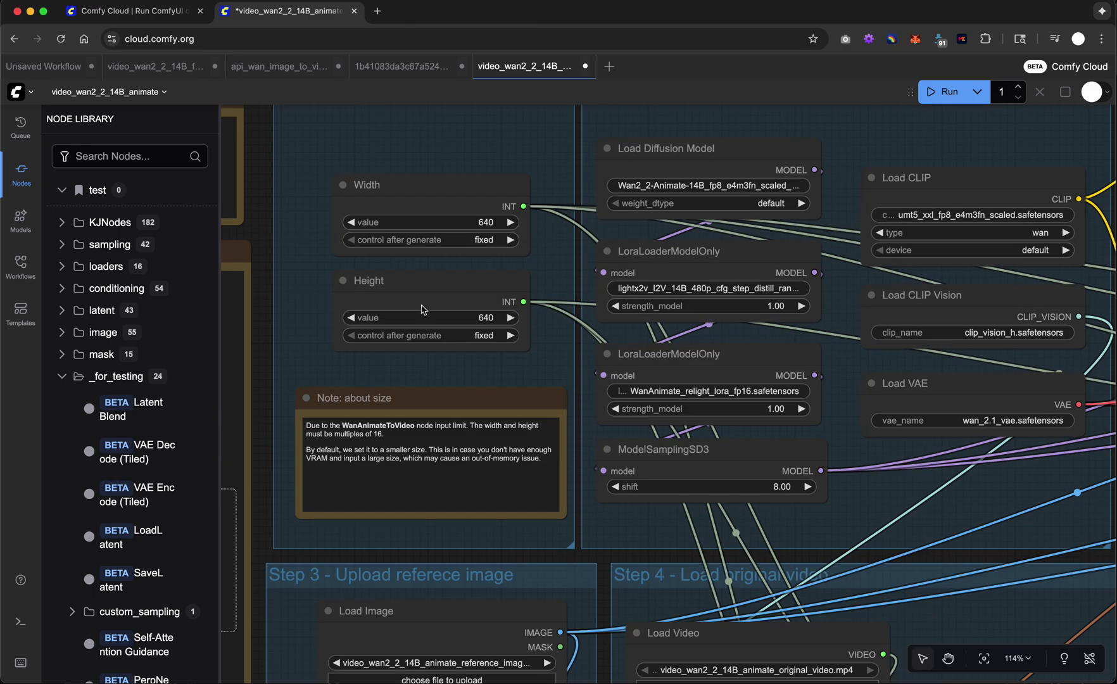
scroll(648, 228, "down", 5)
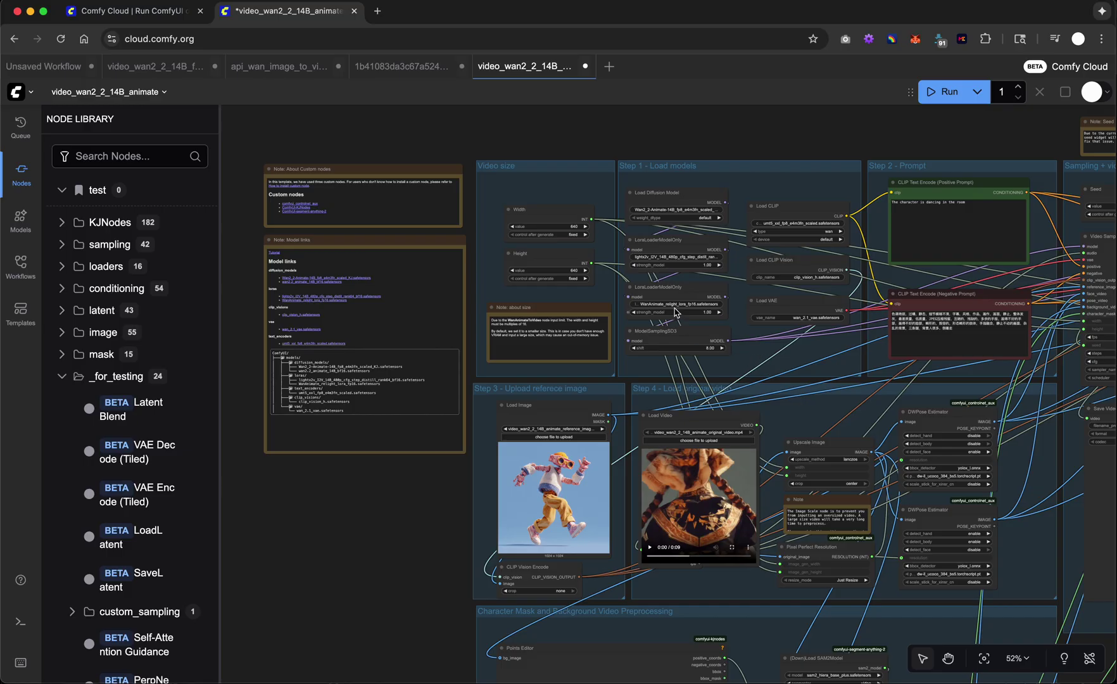
- Zoom and pan across the reference-image, sampling and Video extend groups
scroll(677, 311, "down", 2)
scroll(674, 305, "up", 5)
scroll(663, 368, "down", 6)
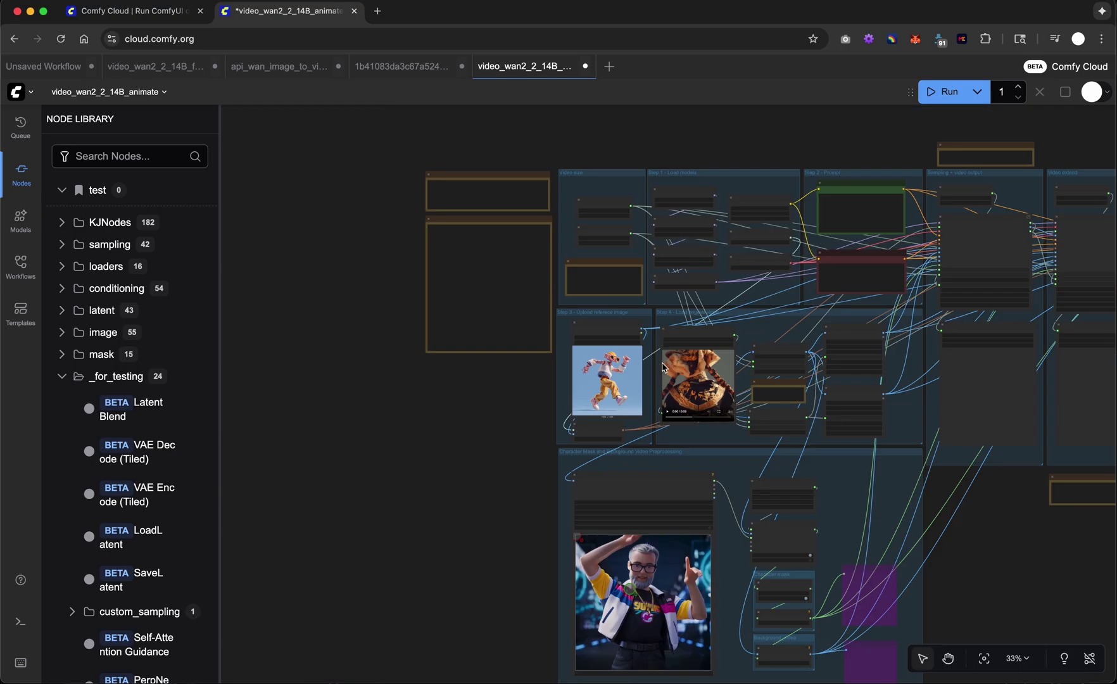
scroll(646, 392, "up", 8)
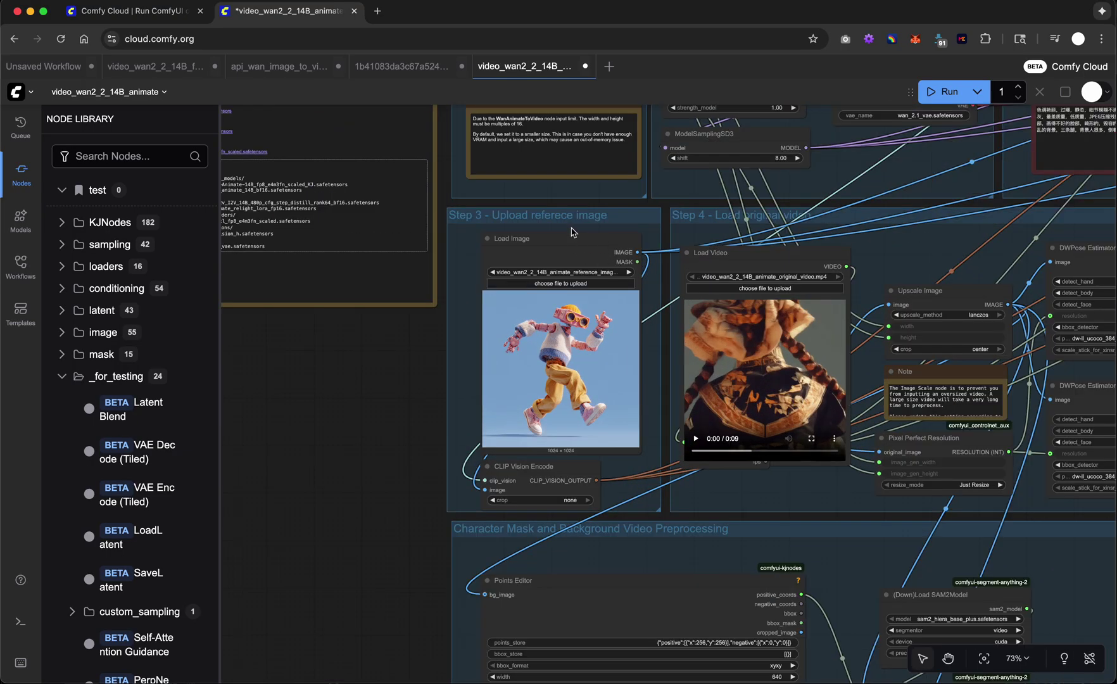
scroll(822, 268, "down", 4)
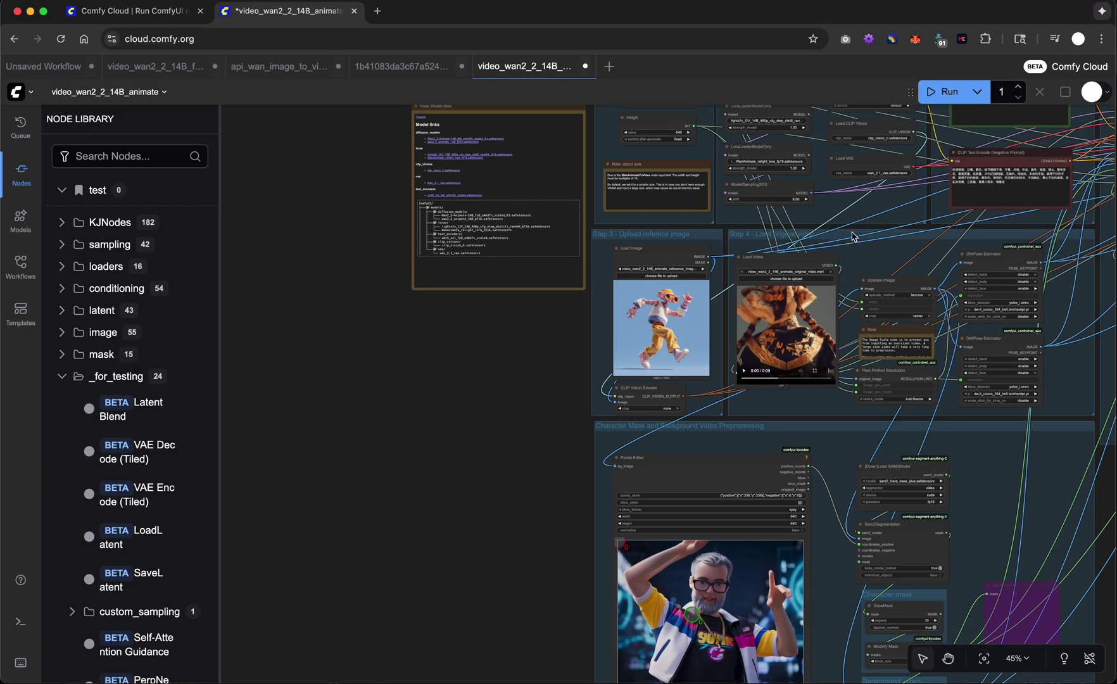
left_click_drag(529, 330, 470, 477)
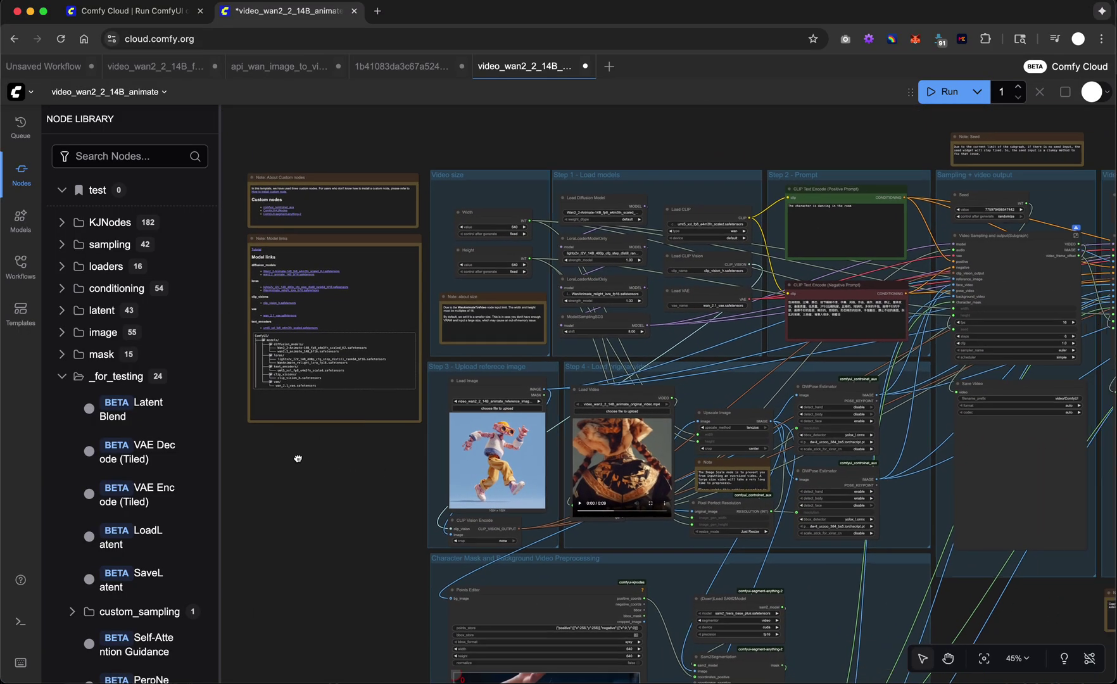
left_click_drag(298, 458, 114, 420)
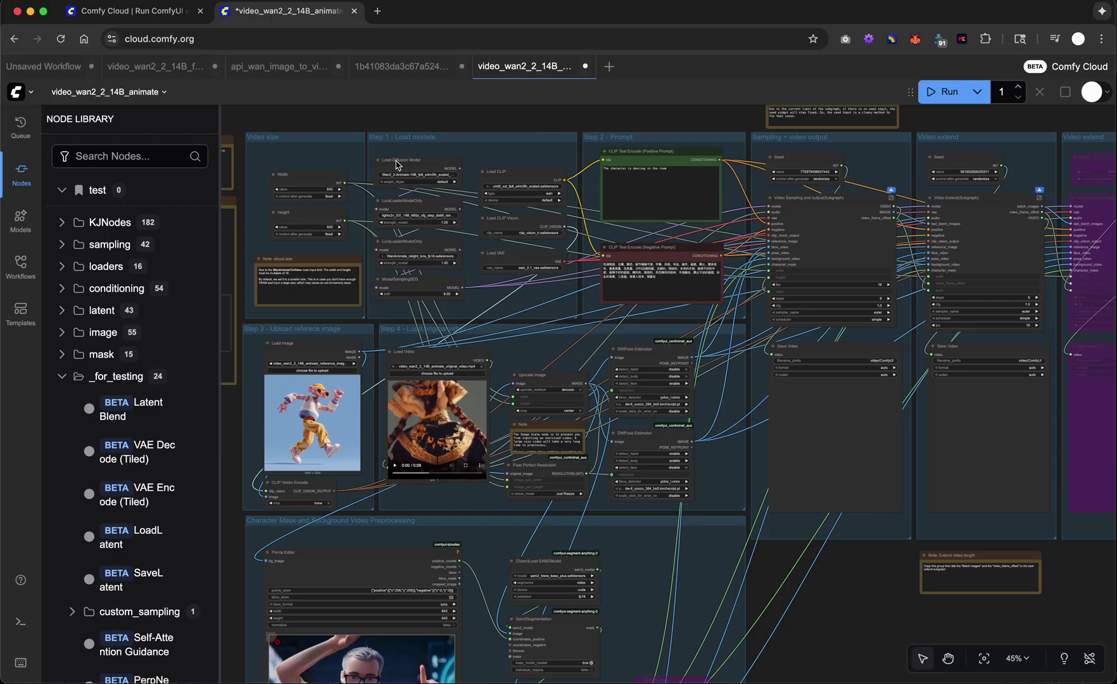
mouse_move(412, 202)
mouse_move(512, 177)
mouse_move(290, 82)
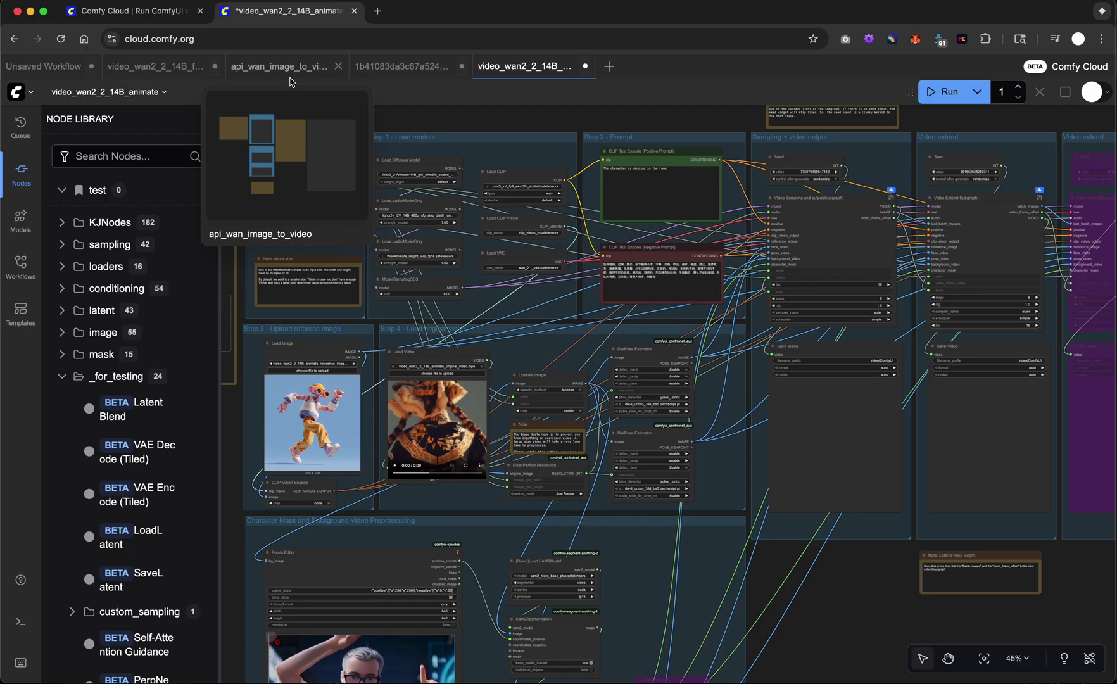
- Return to video_wan2_2_14B_flf2v and frame its Wan2.2 I2V fp8_scaled group with flower start/end images
left_click(165, 70)
left_click_drag(356, 268, 319, 184)
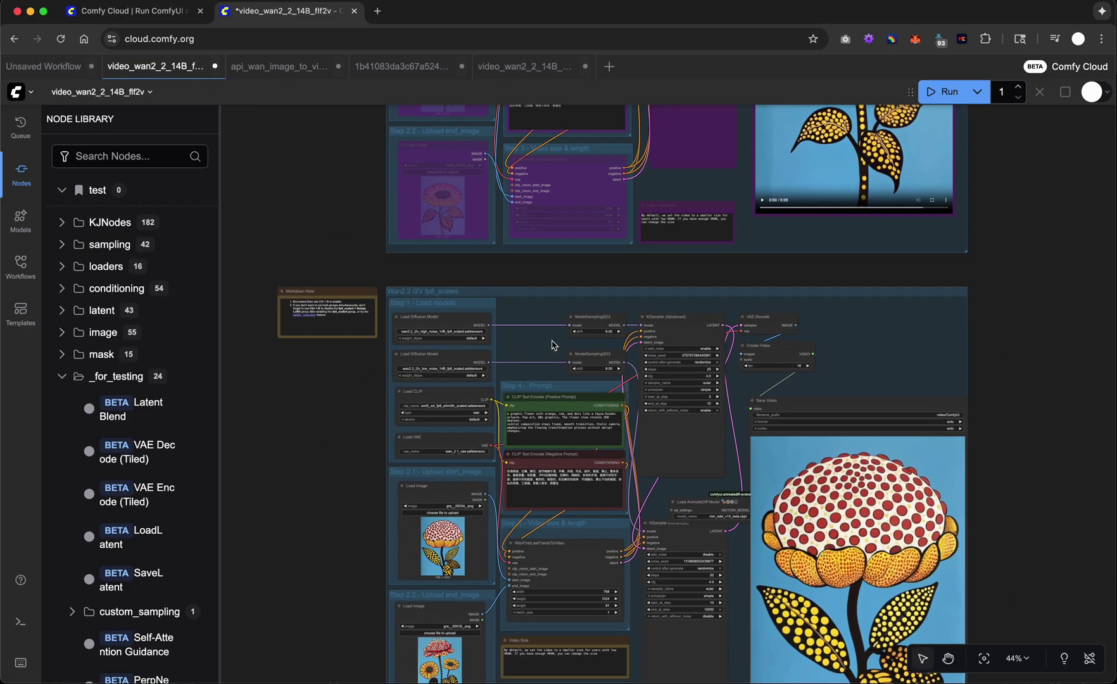
scroll(555, 345, "up", 5)
scroll(748, 349, "down", 3)
scroll(749, 349, "down", 4)
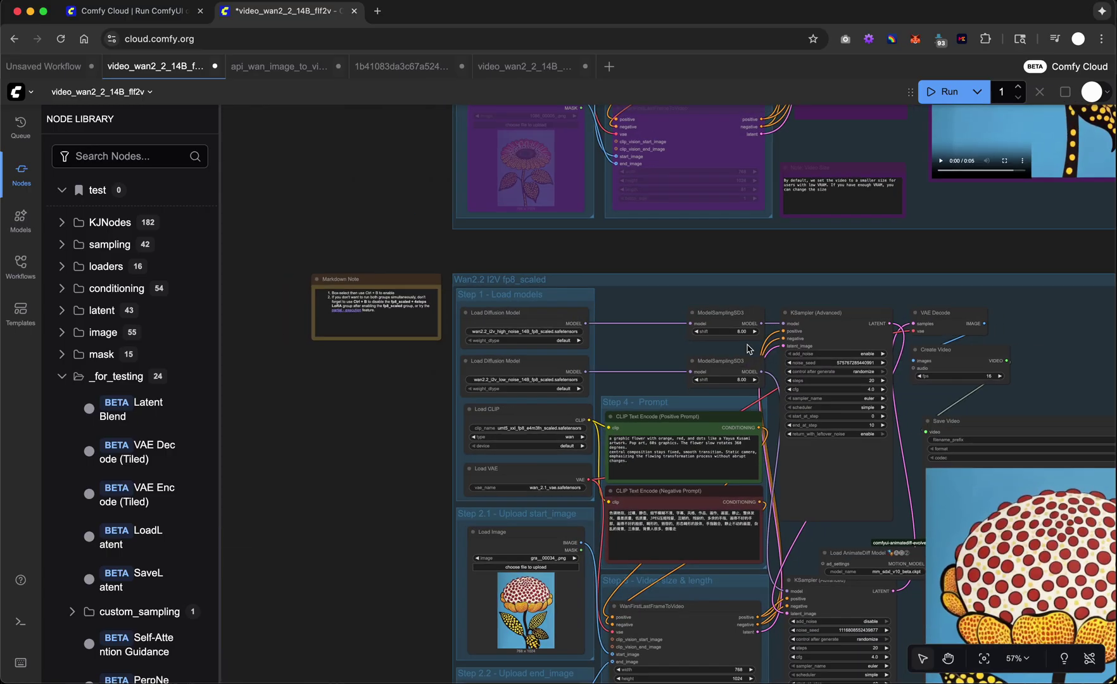
left_click_drag(668, 272, 480, 268)
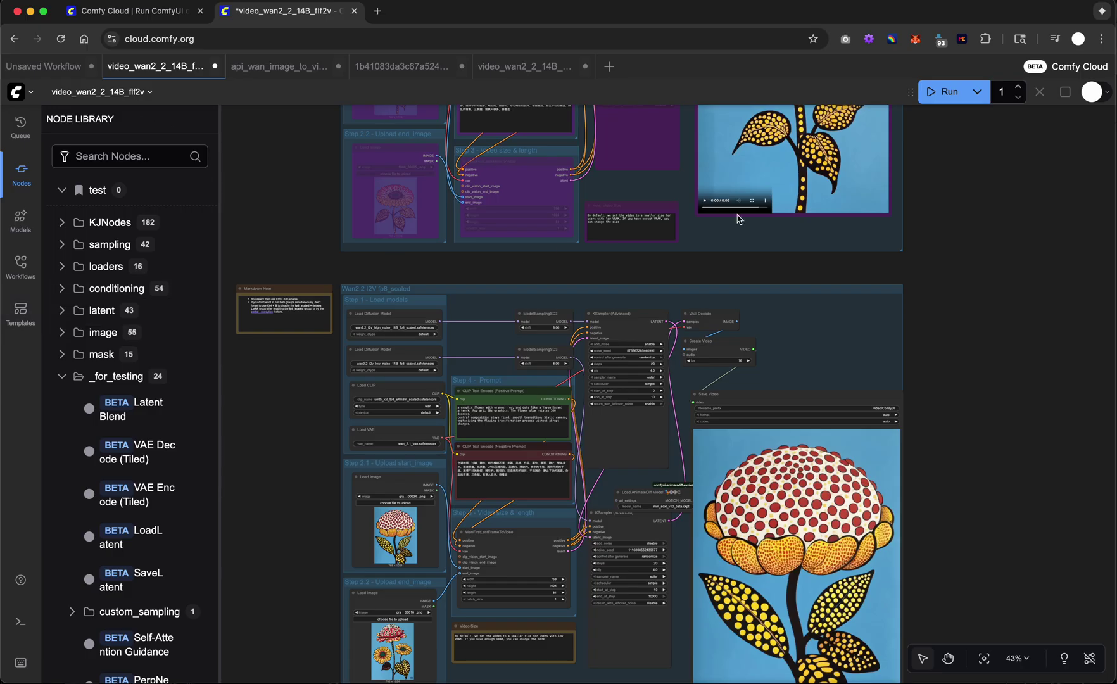
- Show the account menu with the 6.50 Partner Nodes credits balance
left_click(1105, 97)
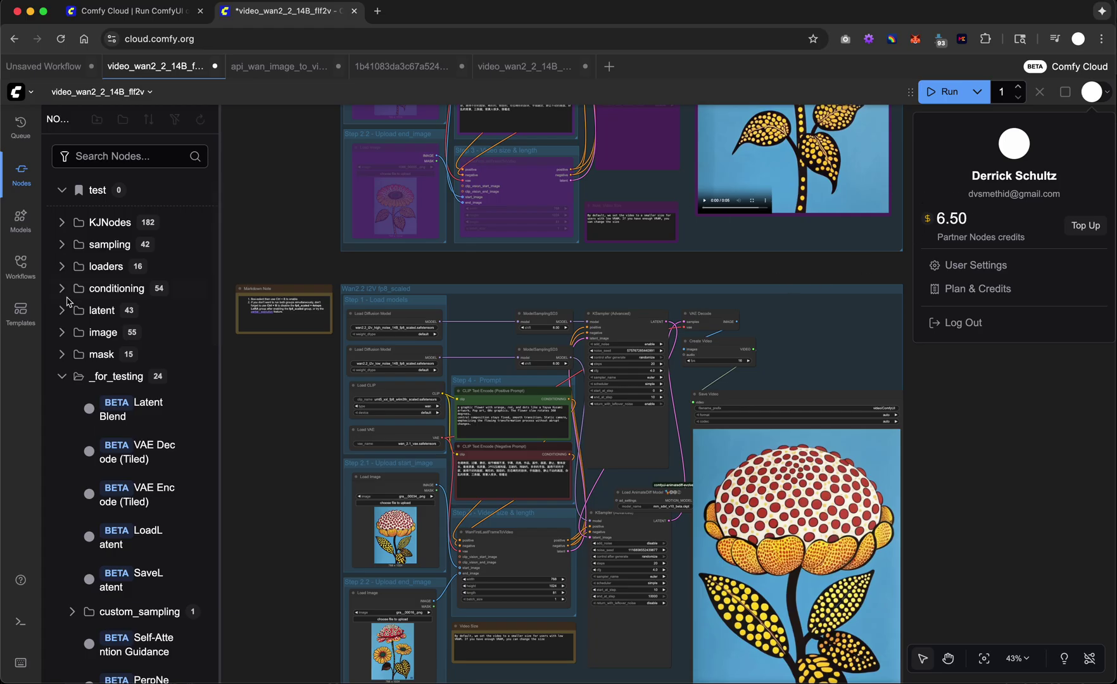
- Open the Sora 2 text and image to video template from the template gallery as a workflow
left_click(19, 311)
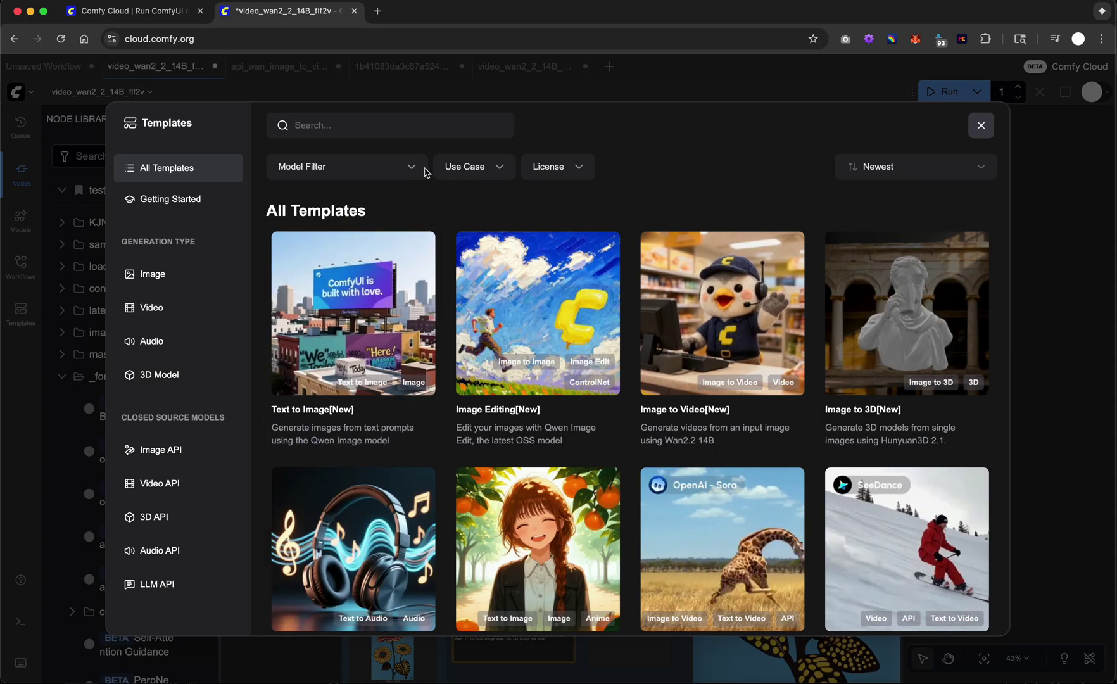
scroll(463, 316, "down", 5)
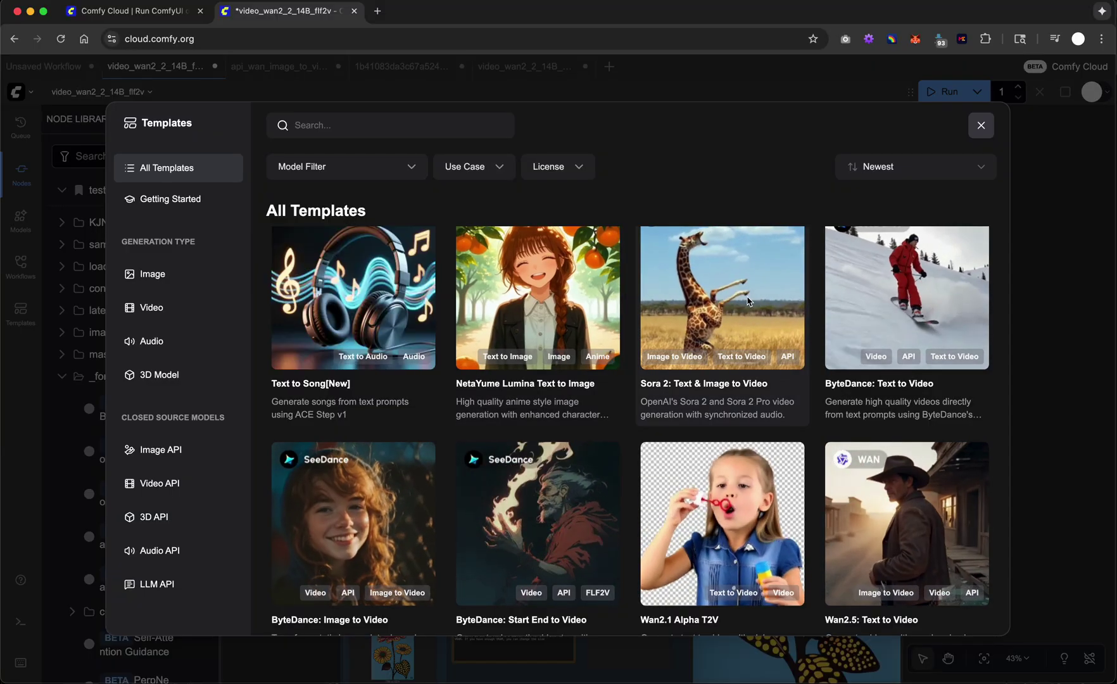
left_click(749, 302)
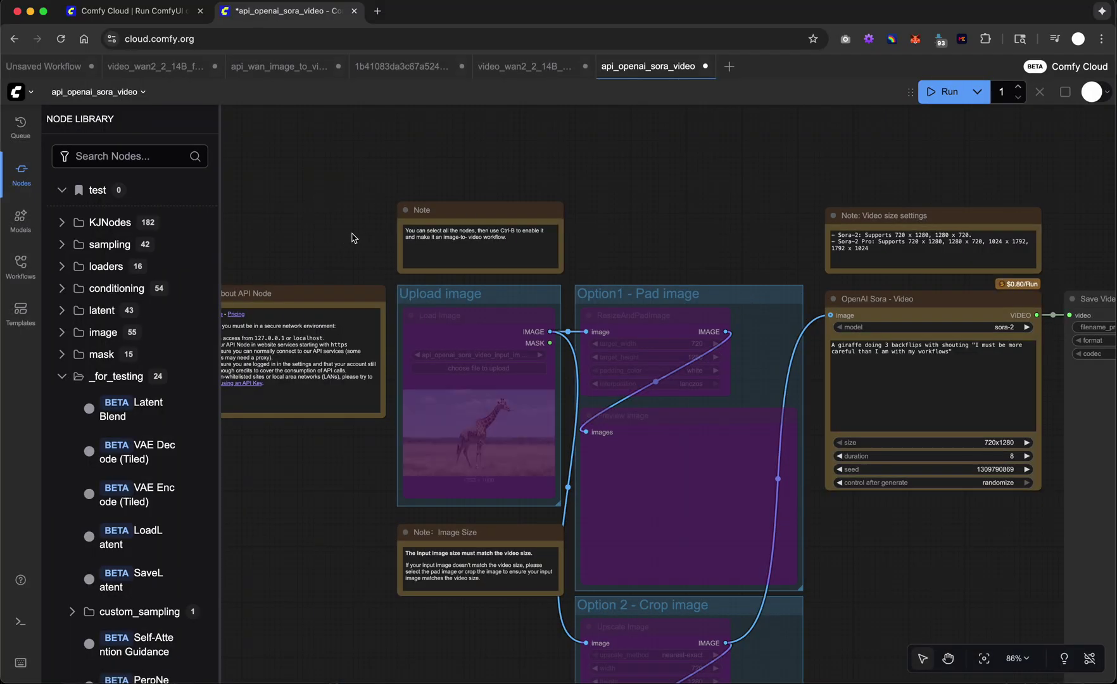
- Bring the sora-2 Video node (720x1280, 8 seconds) into view to read its $0.80/Run cost
scroll(643, 232, "down", 3)
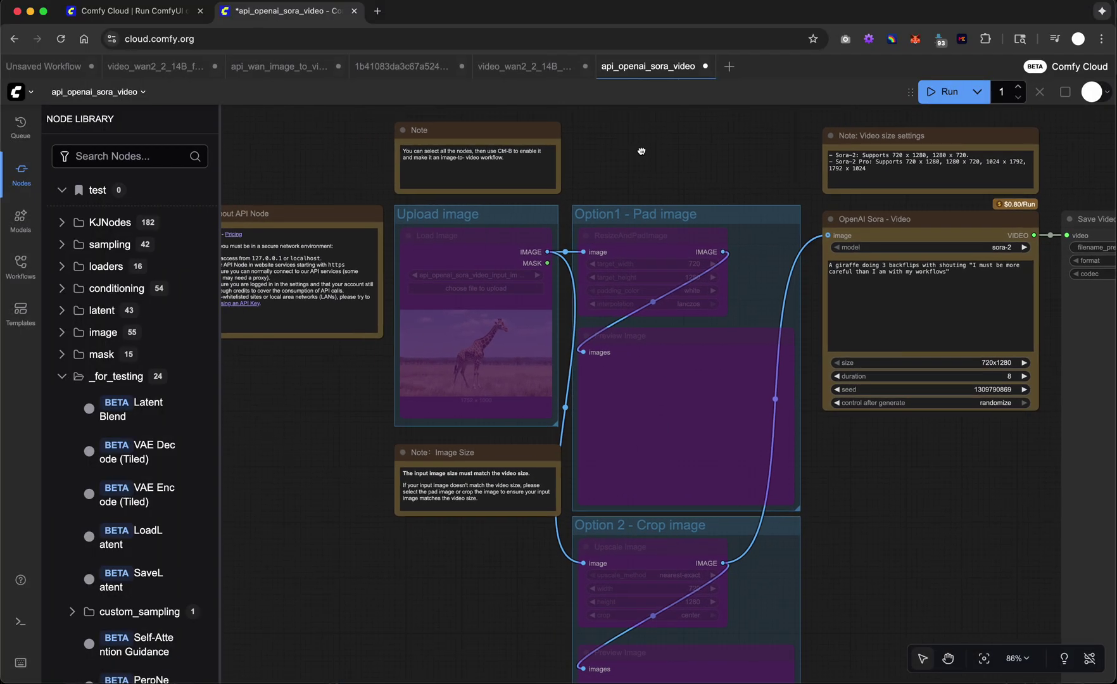
left_click_drag(757, 188, 534, 210)
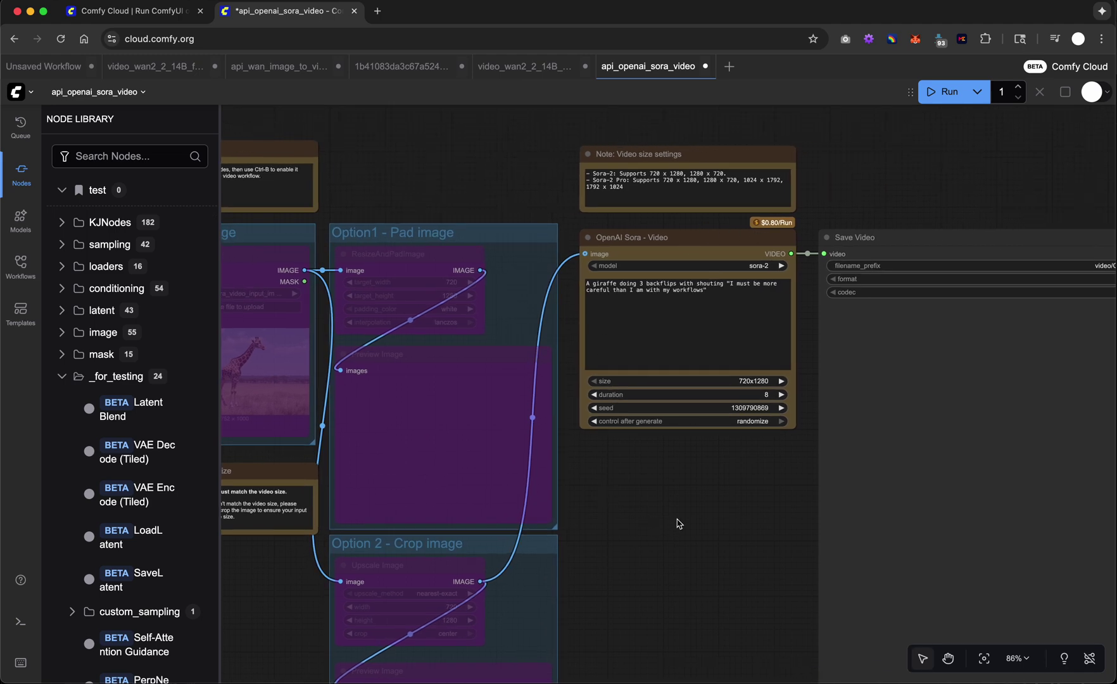
left_click_drag(676, 520, 594, 526)
scroll(590, 227, "up", 2)
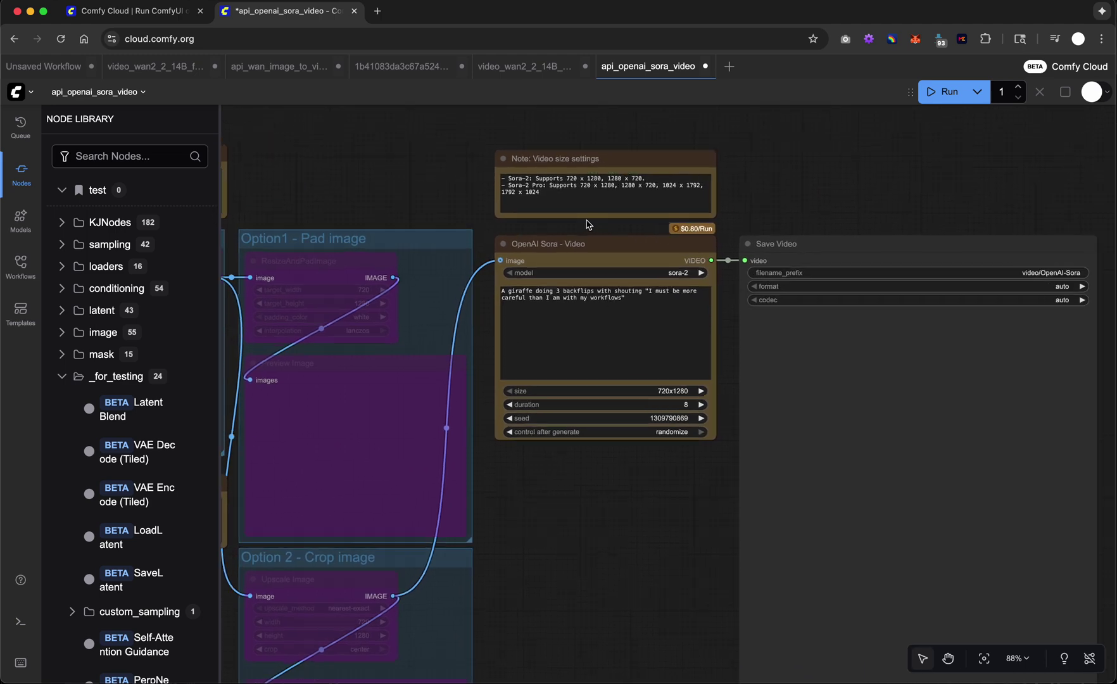
scroll(688, 221, "up", 10)
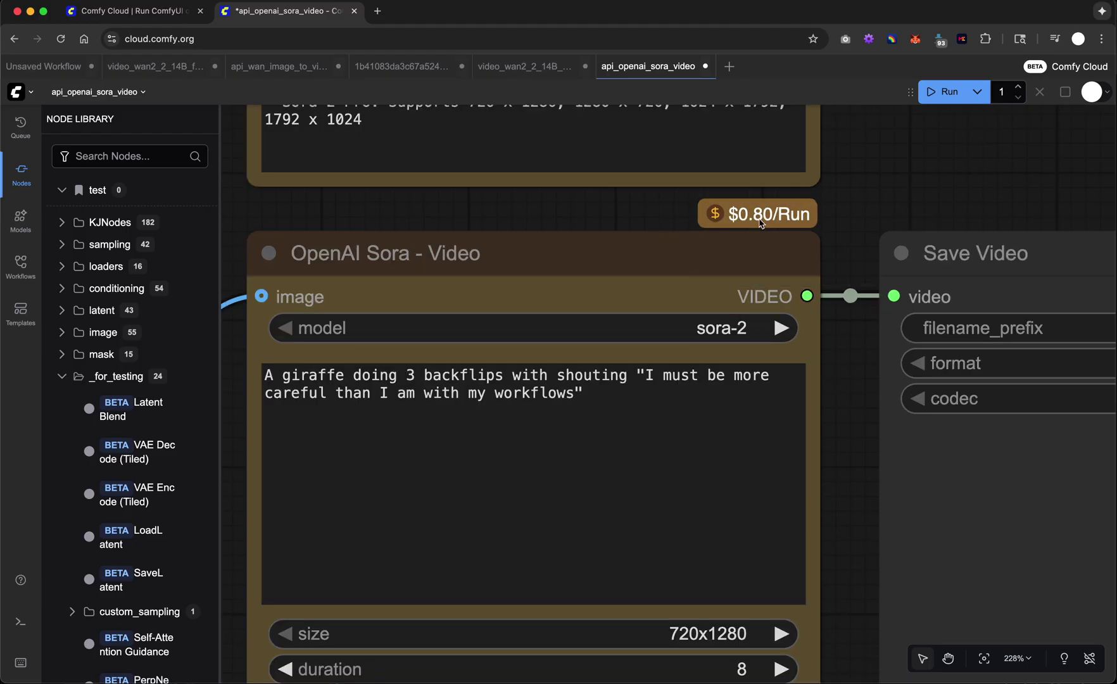
scroll(702, 219, "down", 6)
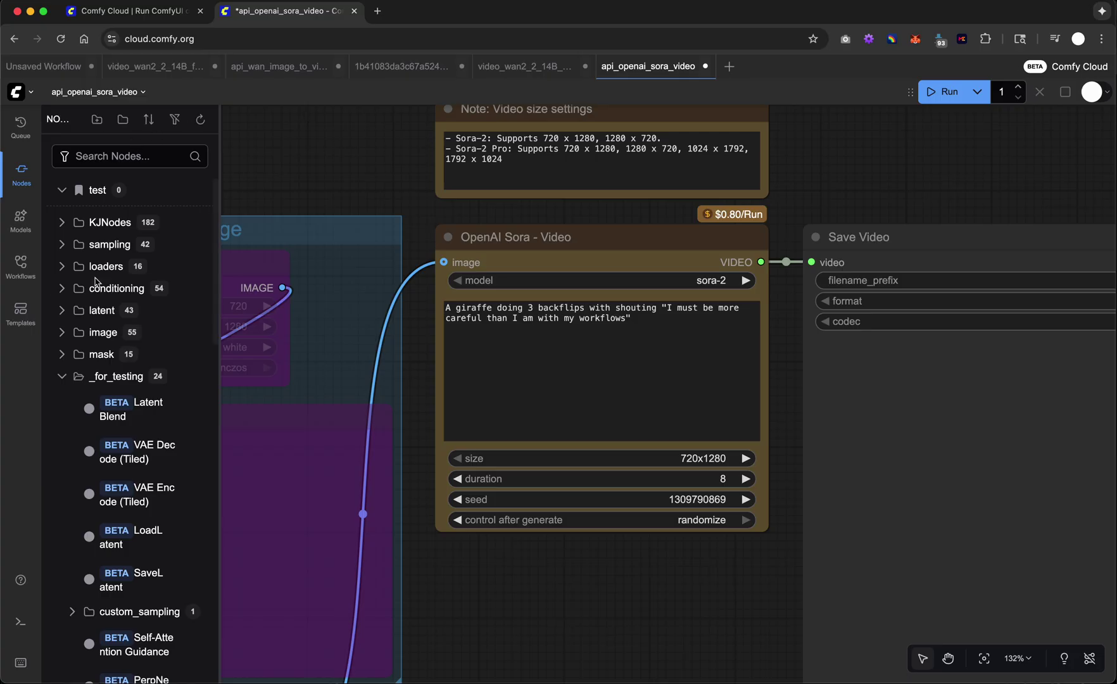
- Search the template gallery for 'wan2.5' and open the Wan2.5 Text to Image template
left_click(21, 312)
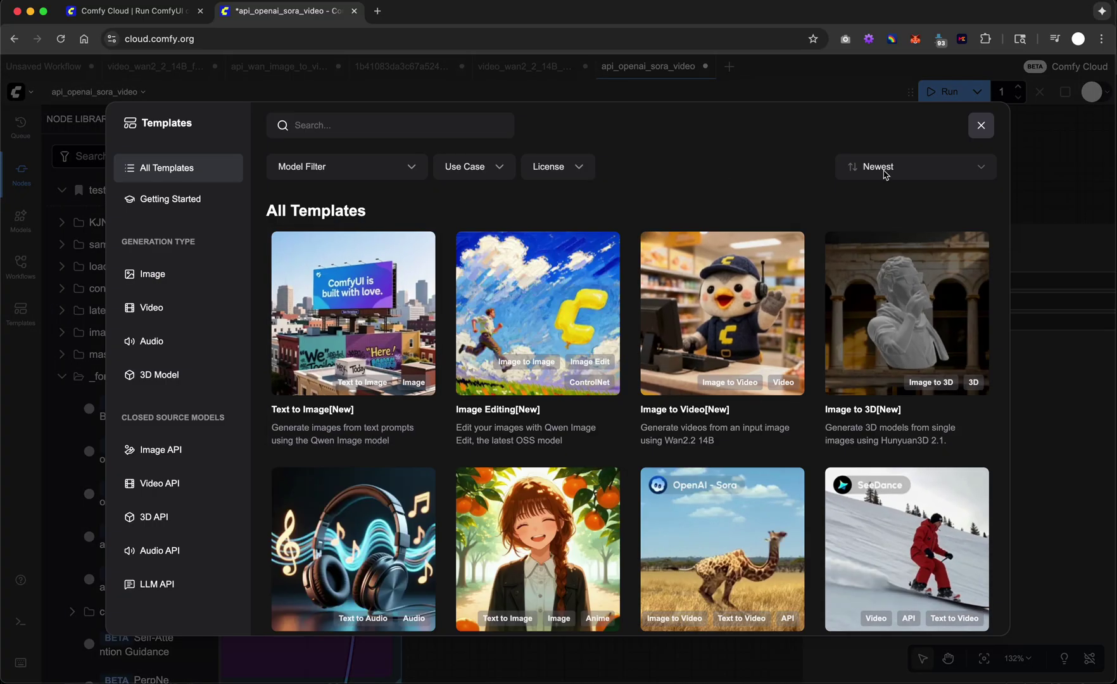
type("veo")
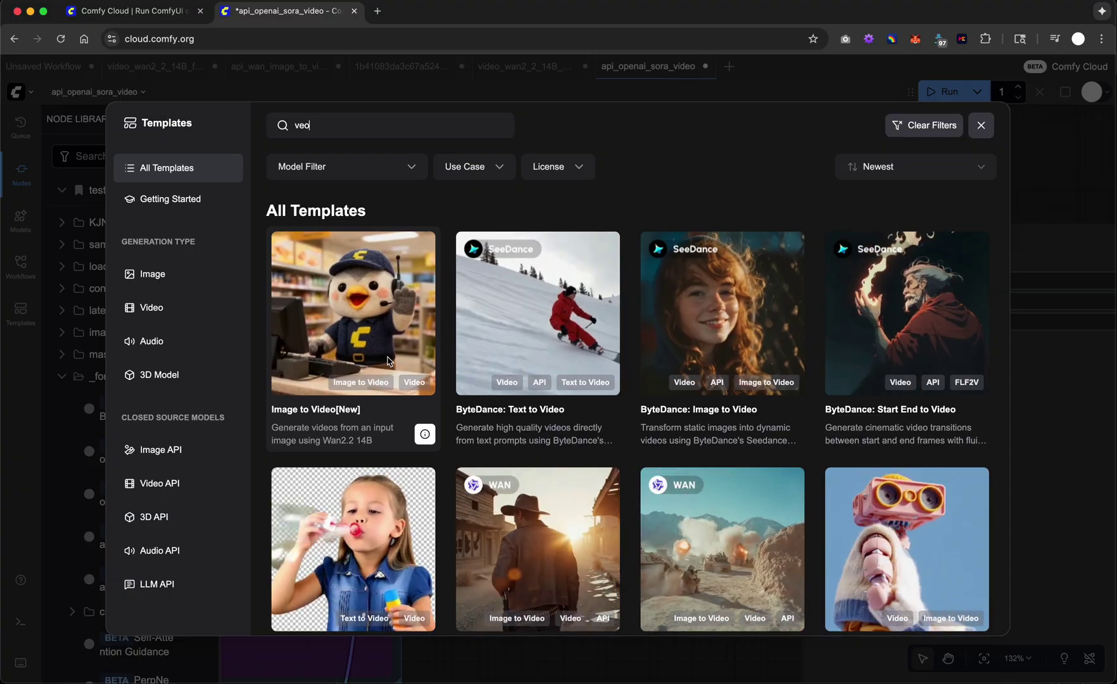
scroll(596, 383, "down", 5)
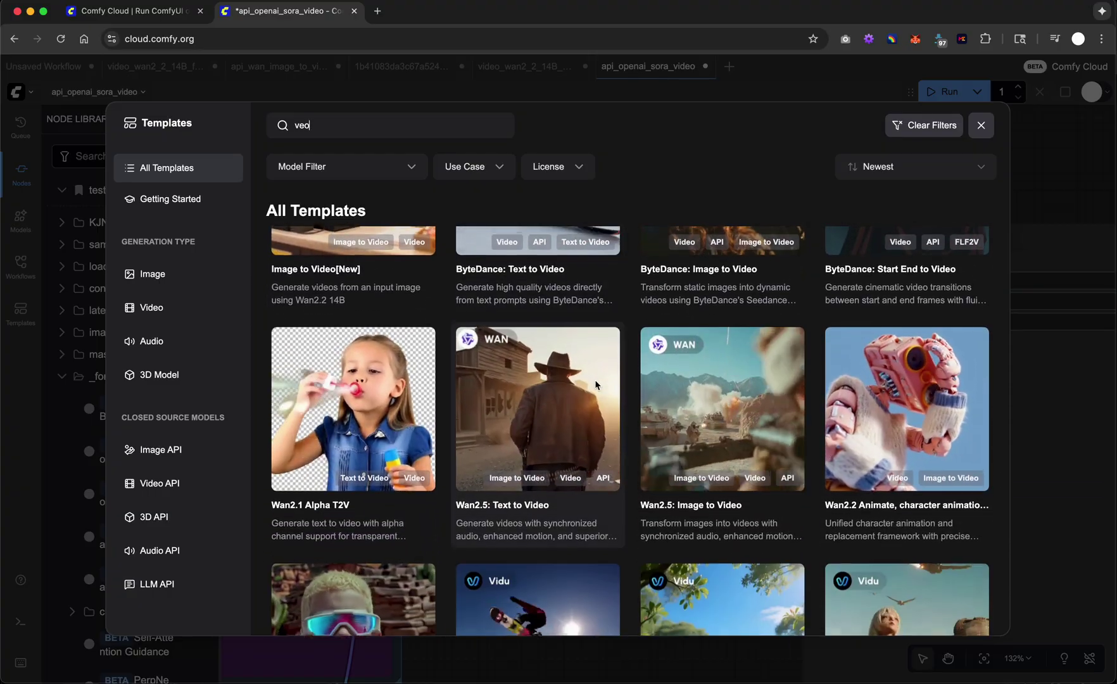
scroll(596, 383, "down", 5)
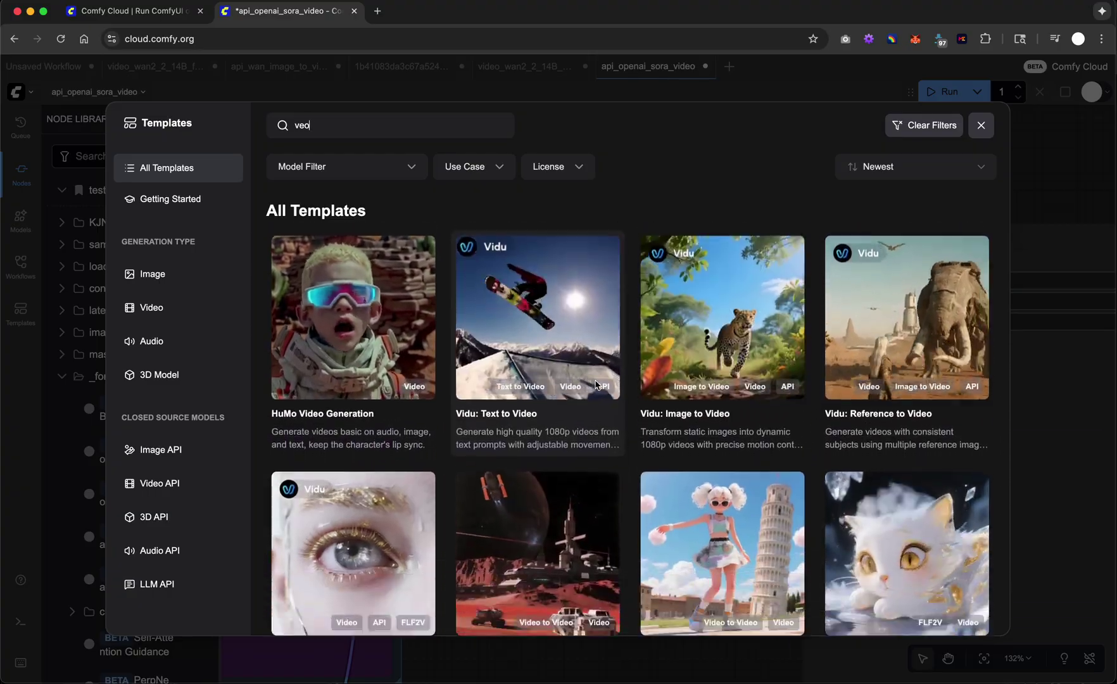
scroll(595, 384, "down", 2)
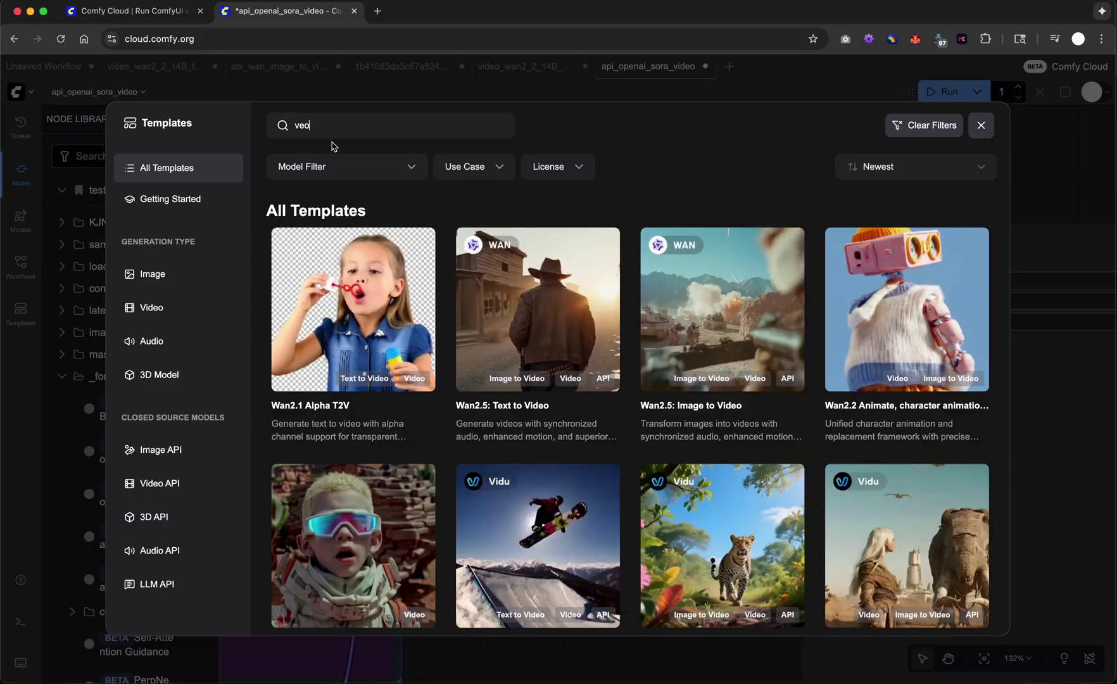
double_click(324, 130)
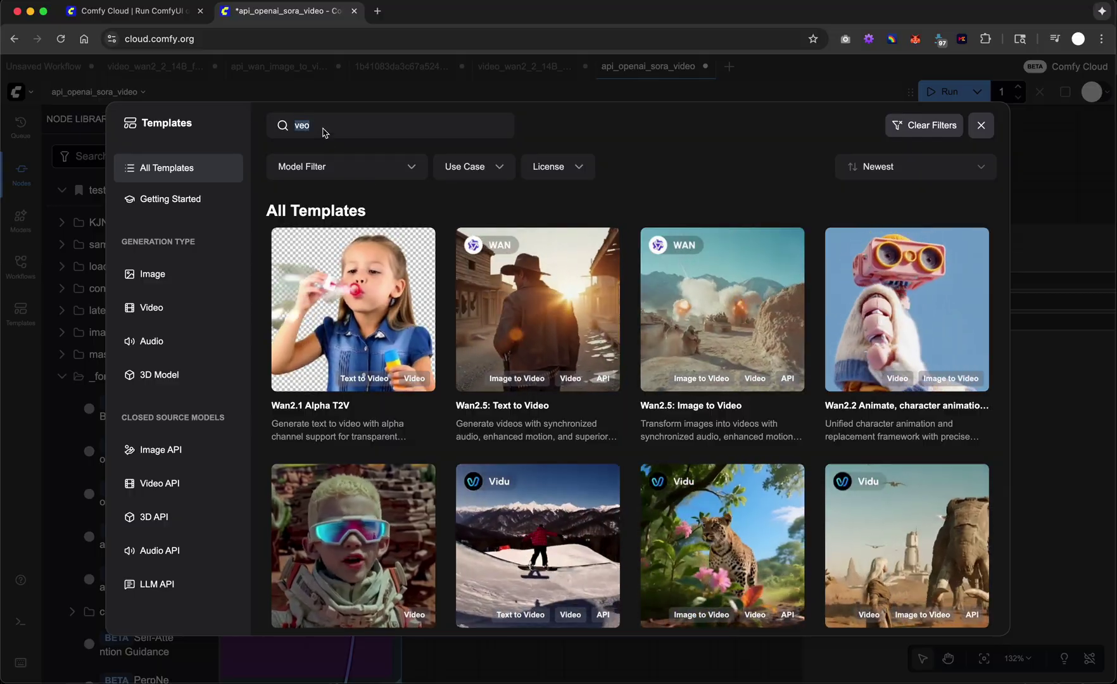
type("wan2.5")
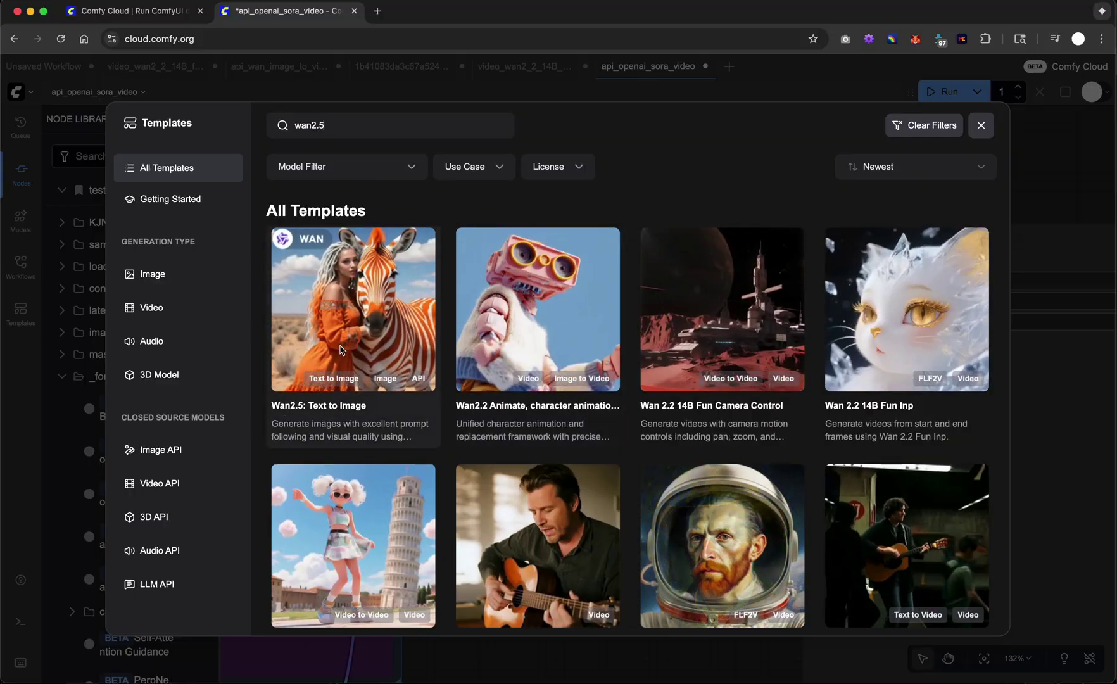
left_click(340, 350)
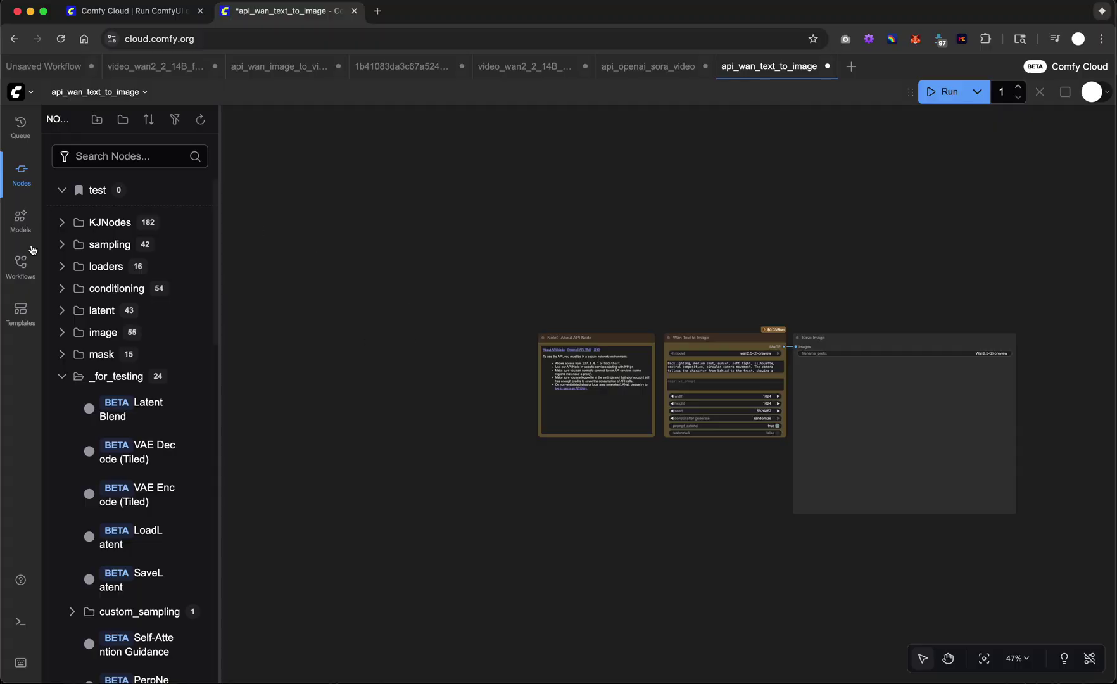
- Search templates for 'wan2.5' again and open Wan2.5 Text to Video (1080p, 5 s, $0.75/Run)
left_click(21, 312)
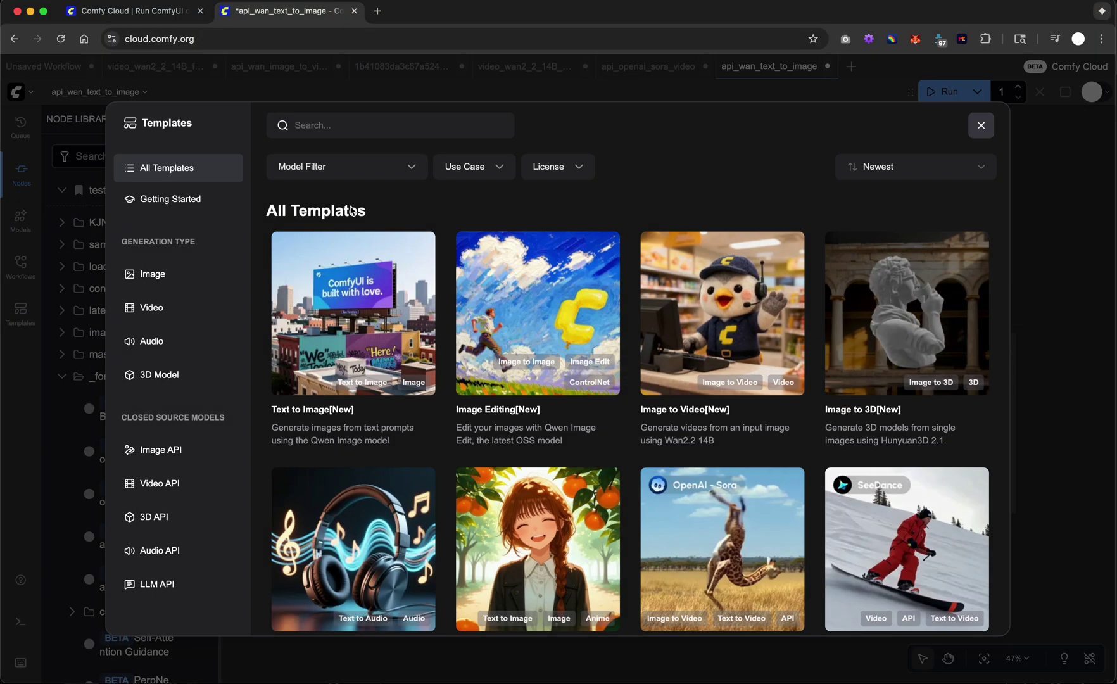
left_click(354, 135)
type("wan2.5")
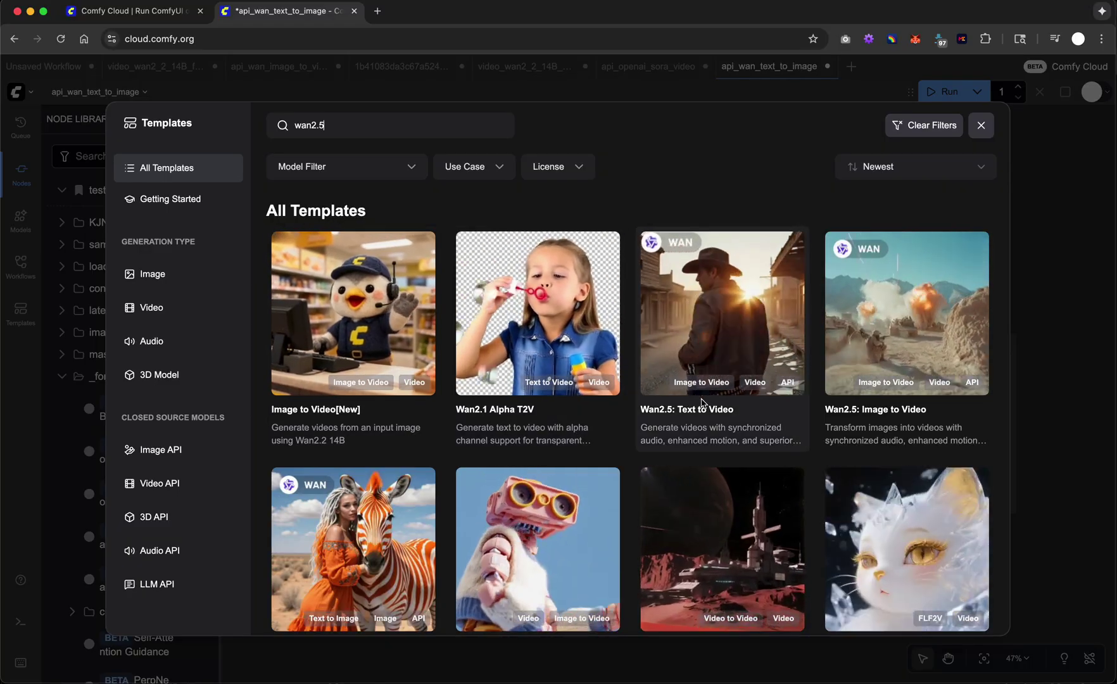
left_click(702, 401)
- Clear the Wan Text to Video node's old prompt and enter 'A flower spinning in a portrait studio'
left_click(469, 260)
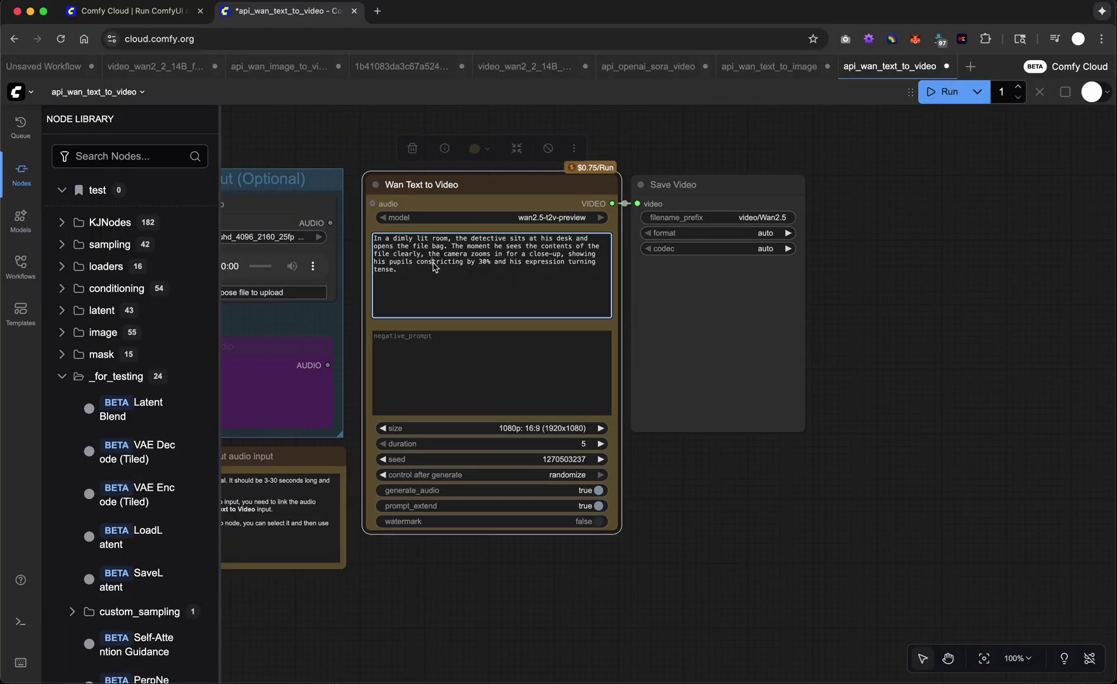
key("ctrl+a")
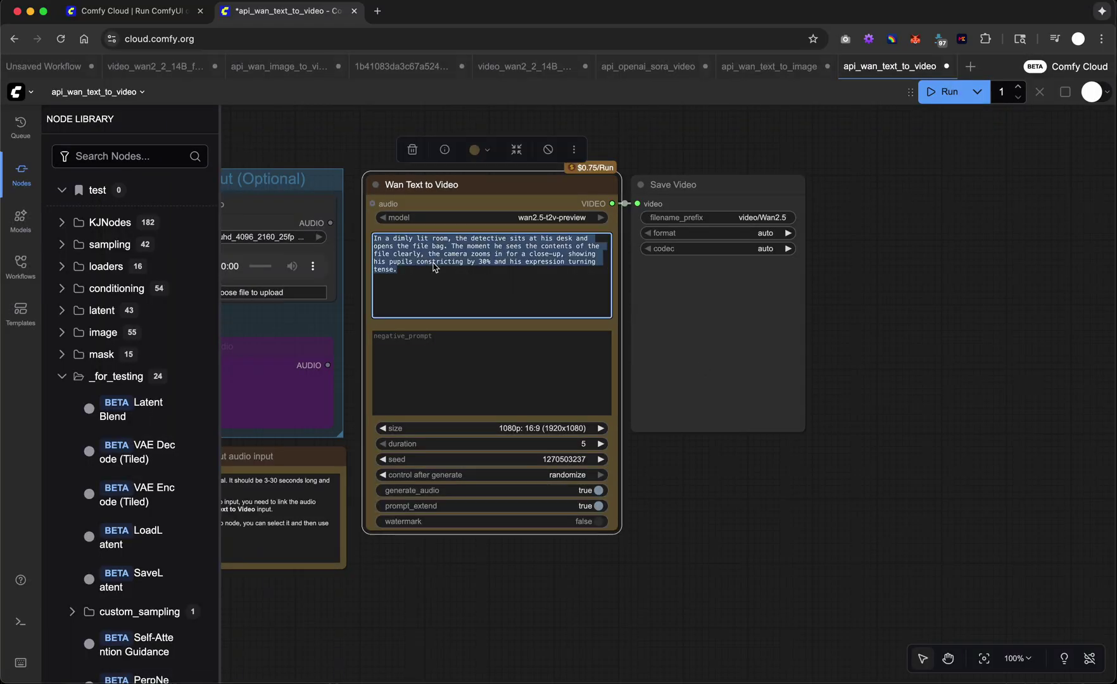
type("A ")
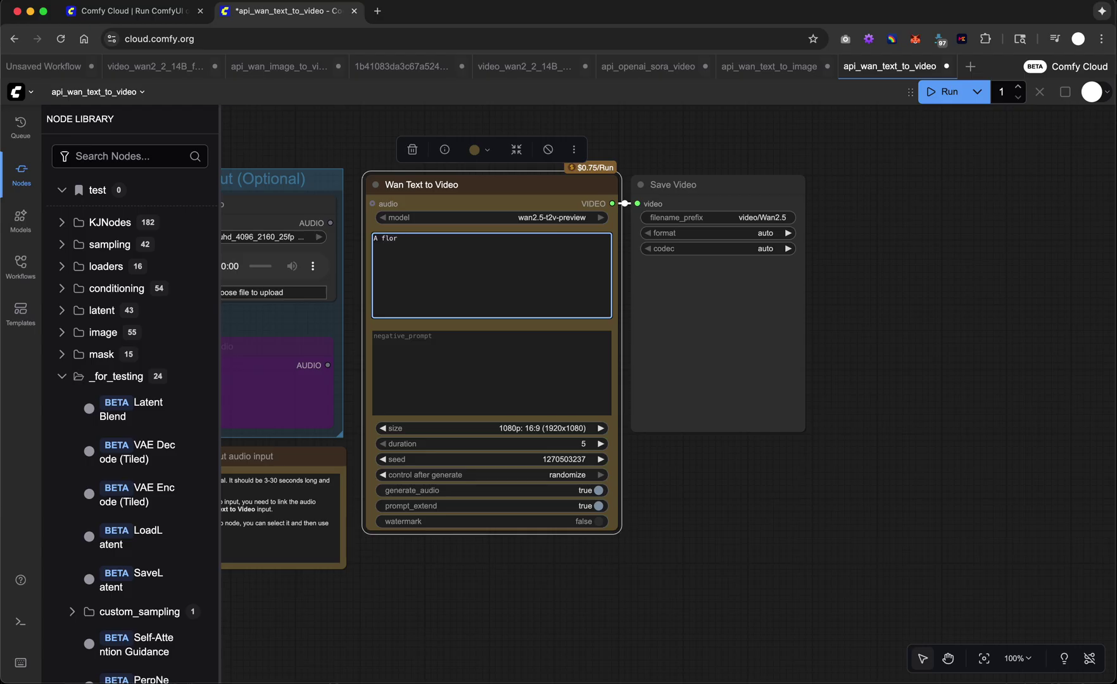
type("flower spoe")
type("diu")
- Set the video size to 720p: 4:3 (1088x832) and switch generate_audio to false
left_click(537, 433)
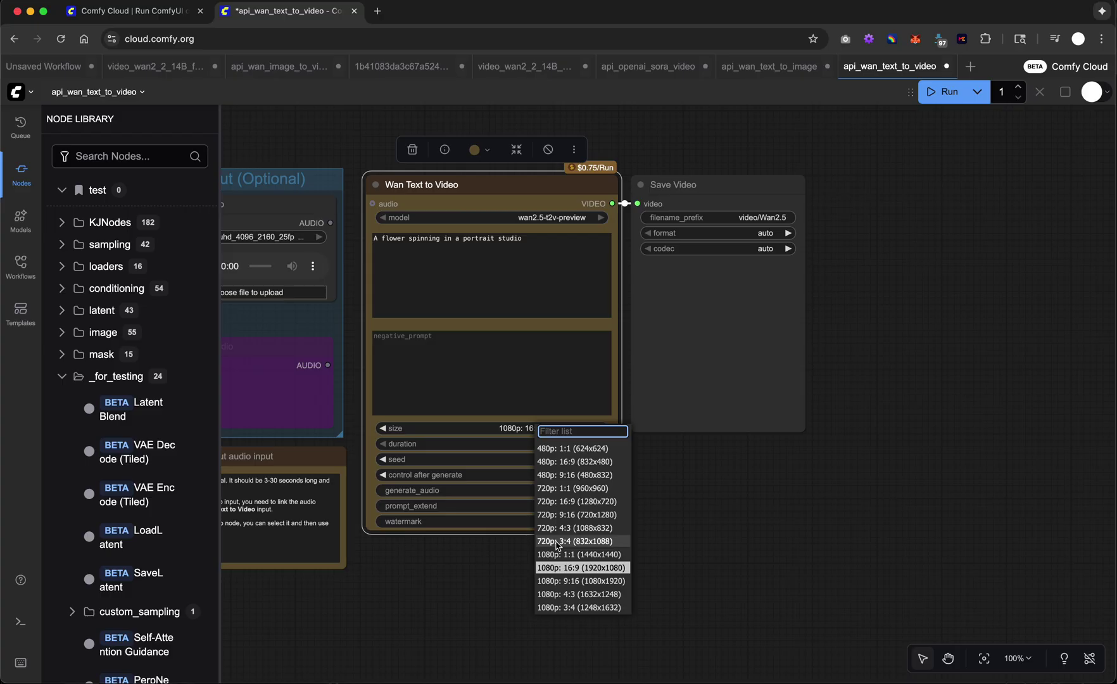
left_click(557, 541)
left_click(551, 433)
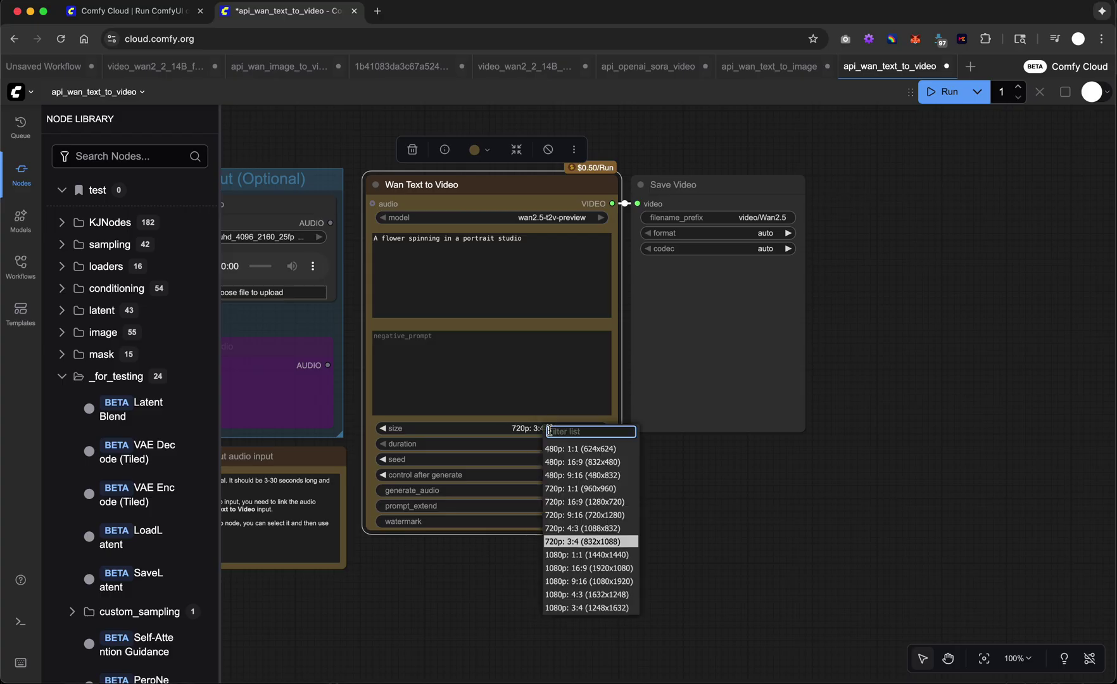
left_click(567, 526)
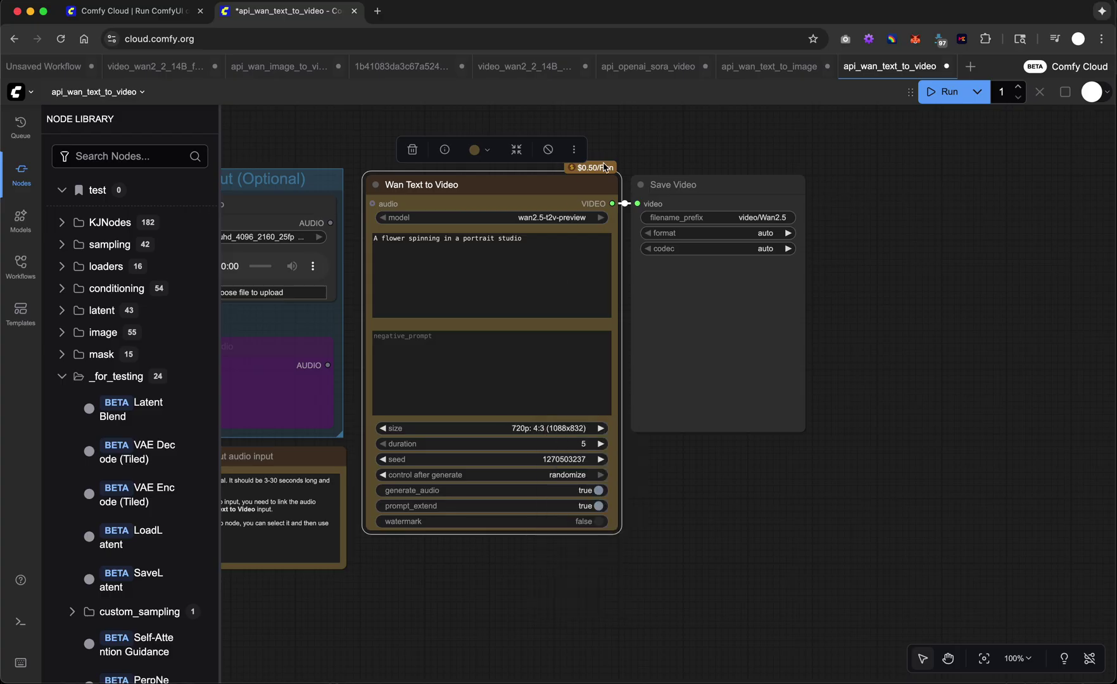
left_click(578, 494)
- Try a 10-second duration, then settle it back at 5 seconds for $0.50/Run
left_click(583, 446)
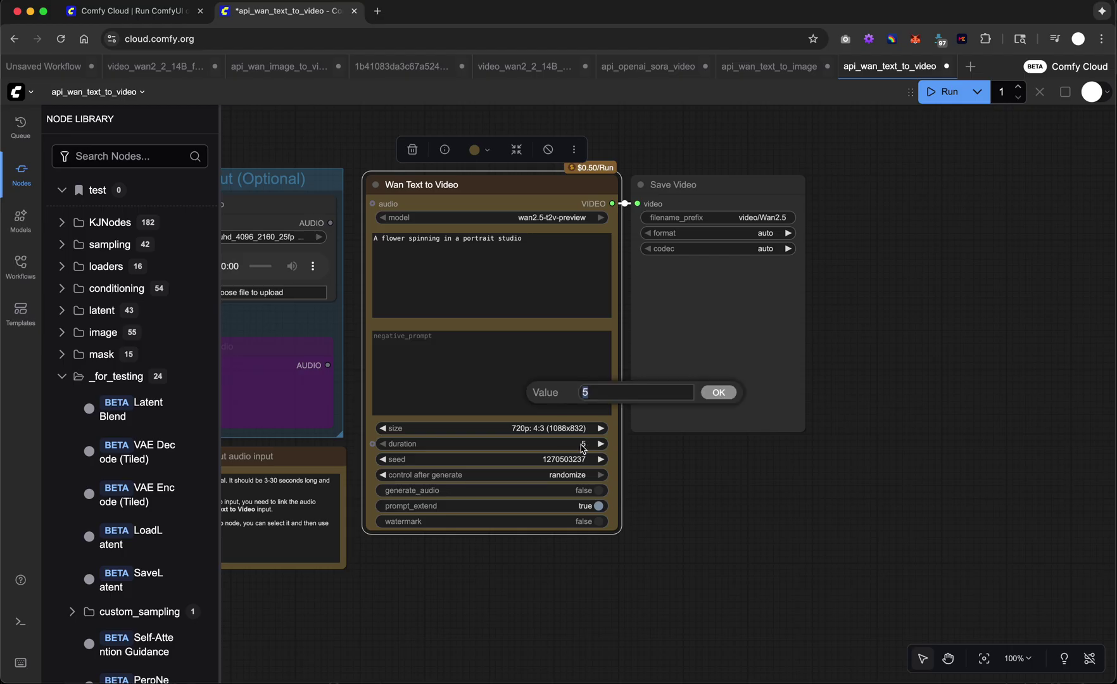
type("10")
key("Return")
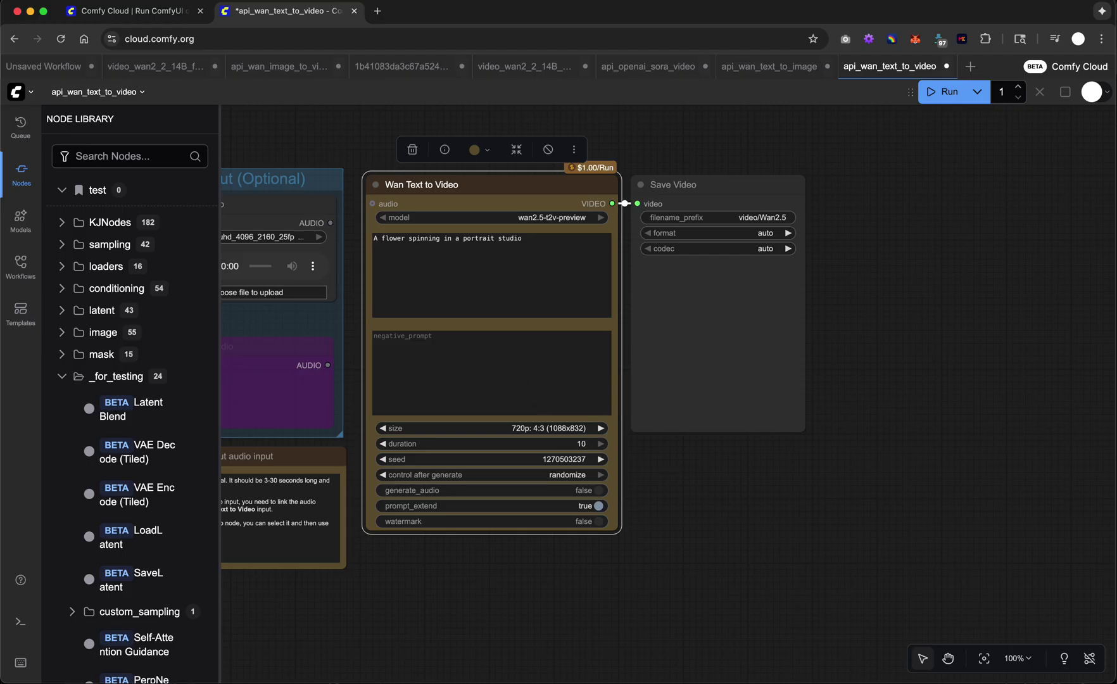
left_click(579, 444)
left_click(581, 447)
left_click(588, 445)
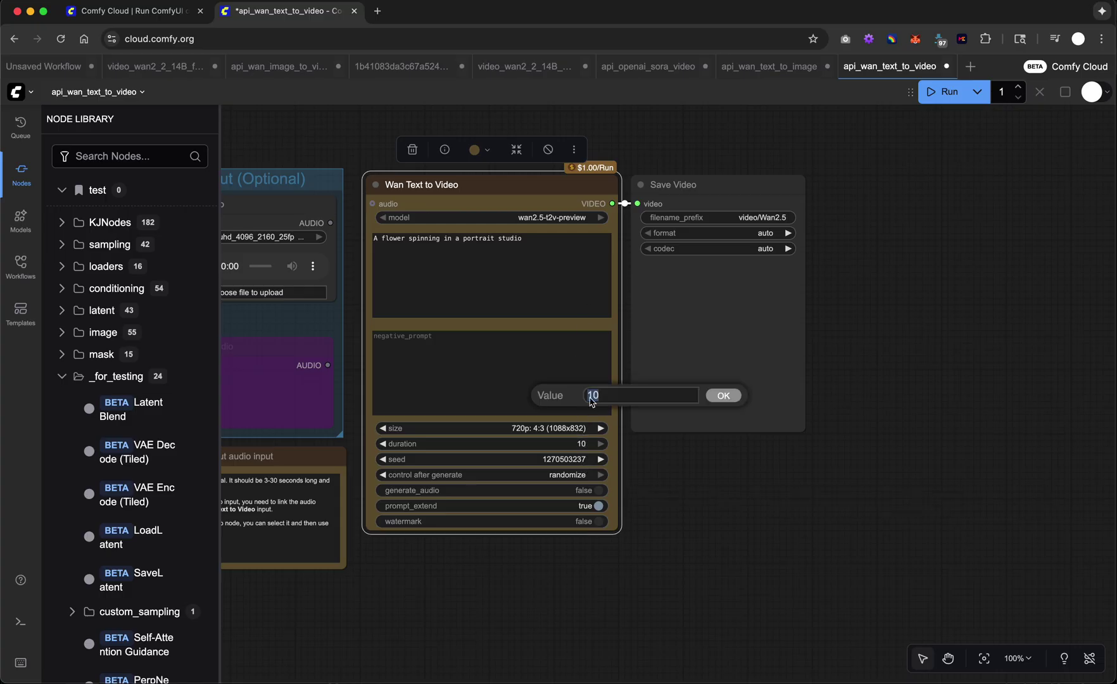
type("5")
key("Return")
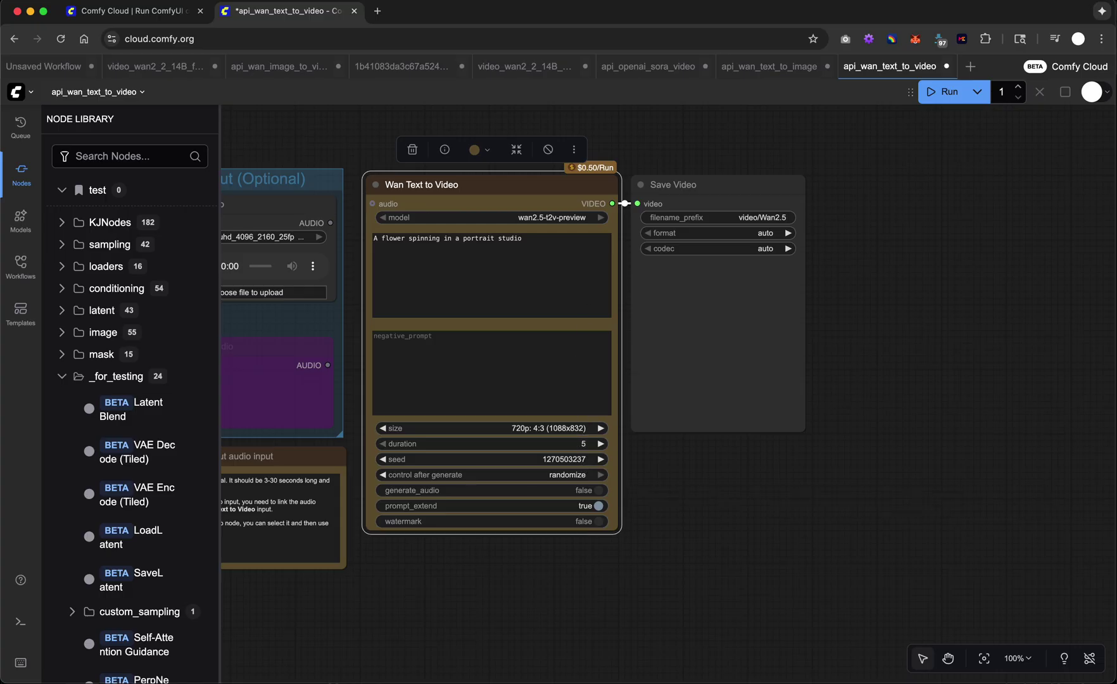
left_click(587, 443)
type("10")
key("Return")
left_click(581, 444)
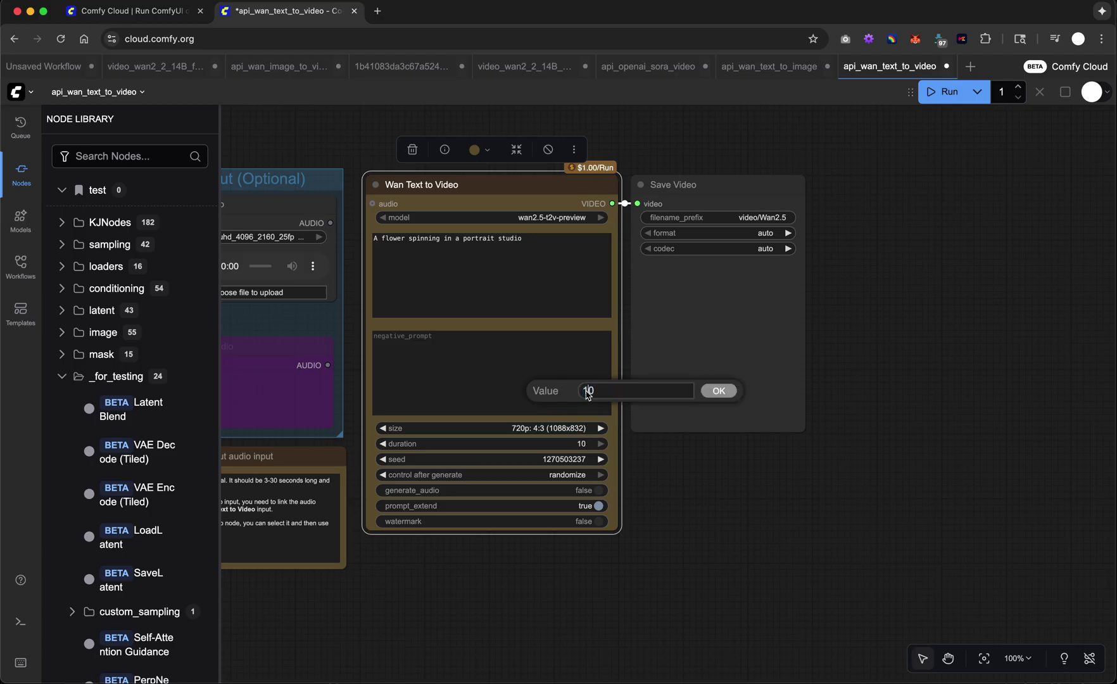
key("Return")
left_click(583, 444)
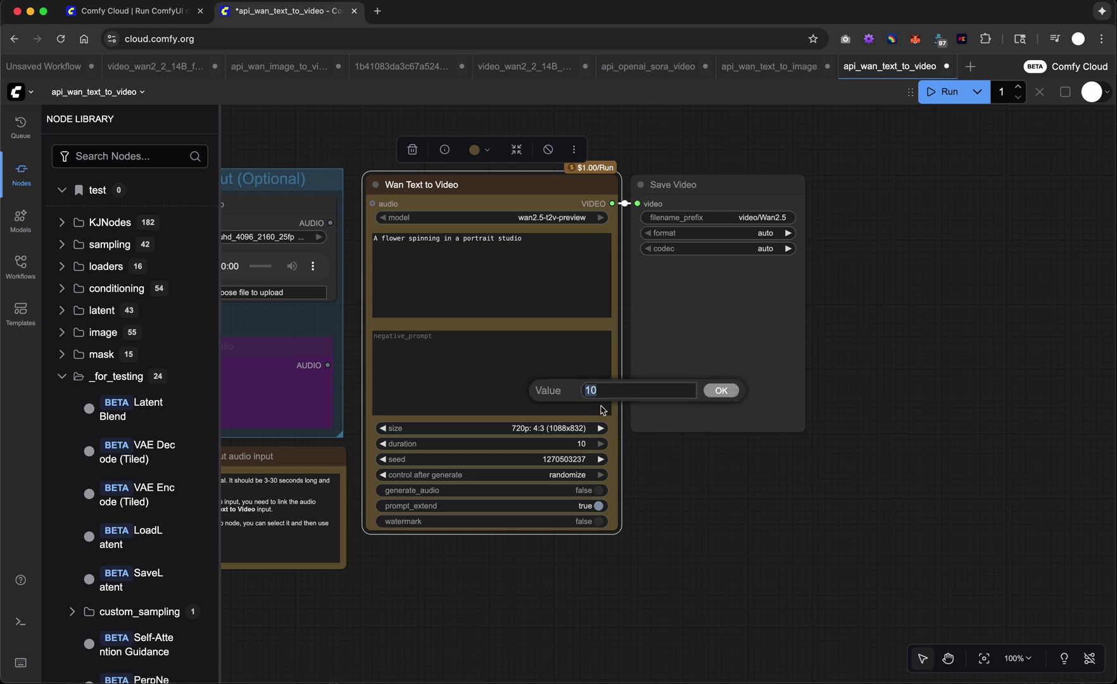
type("5")
key("Return")
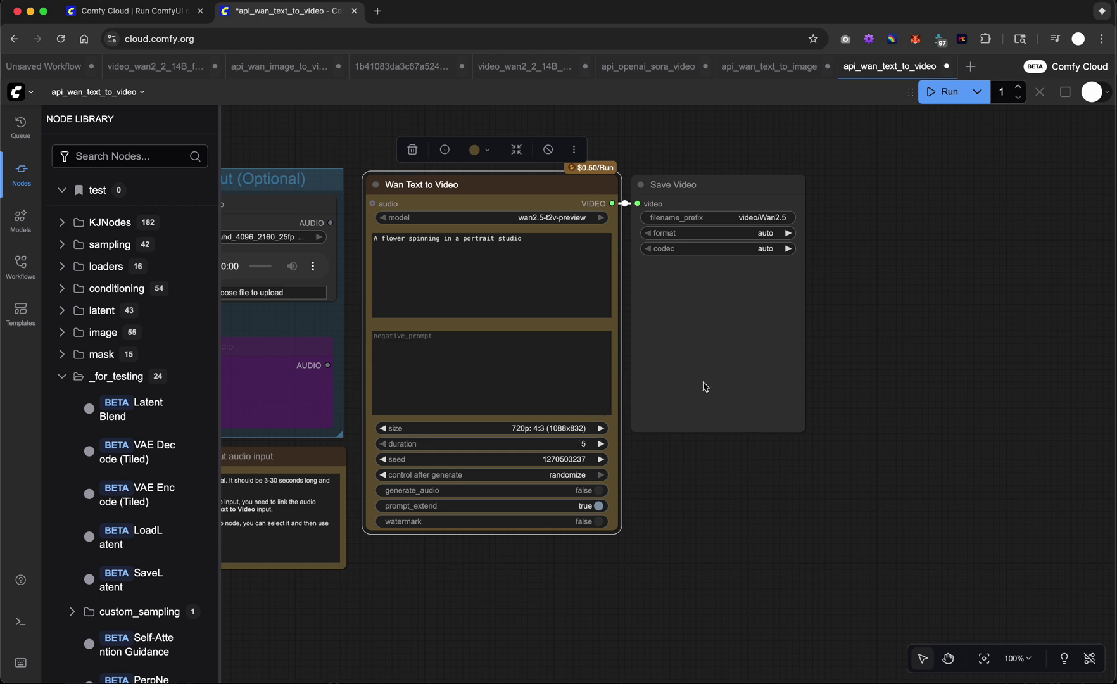
- Zoom out, clear the node selection and run the Wan Text to Video flower generation
scroll(693, 402, "down", 3)
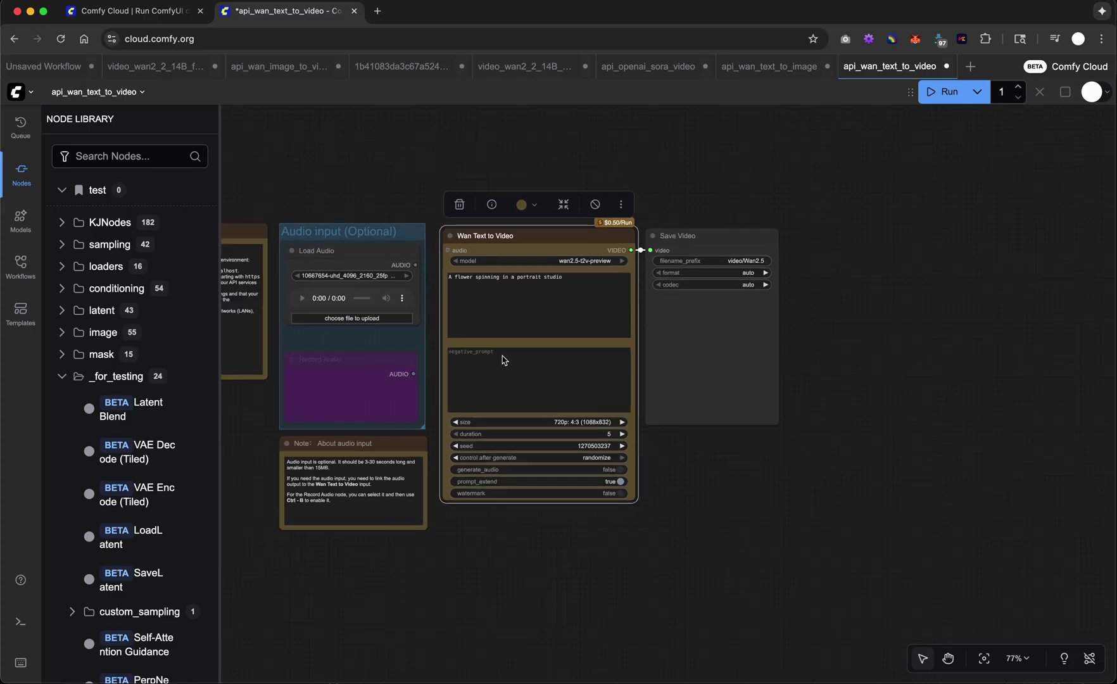
left_click(337, 256)
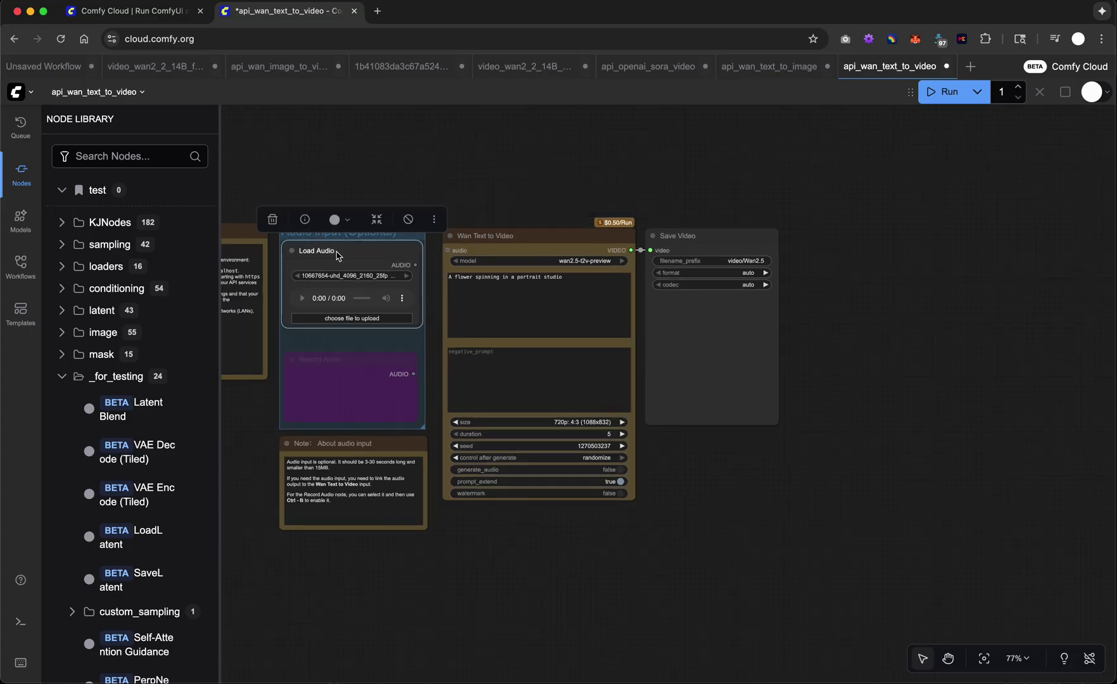
left_click(533, 193)
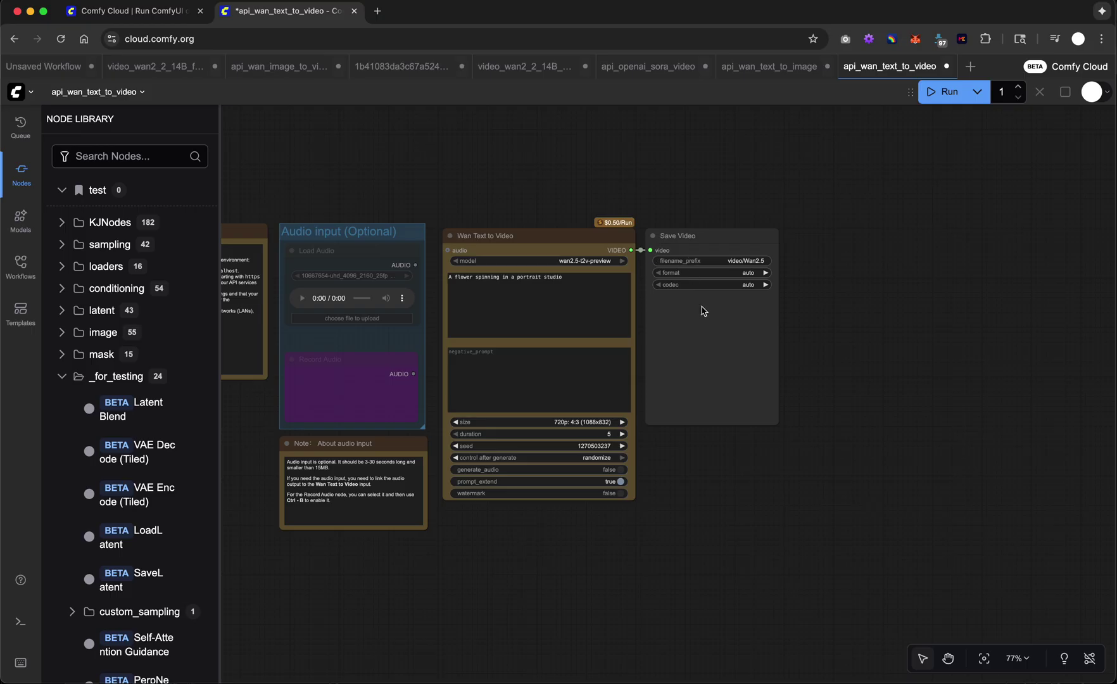
left_click(930, 100)
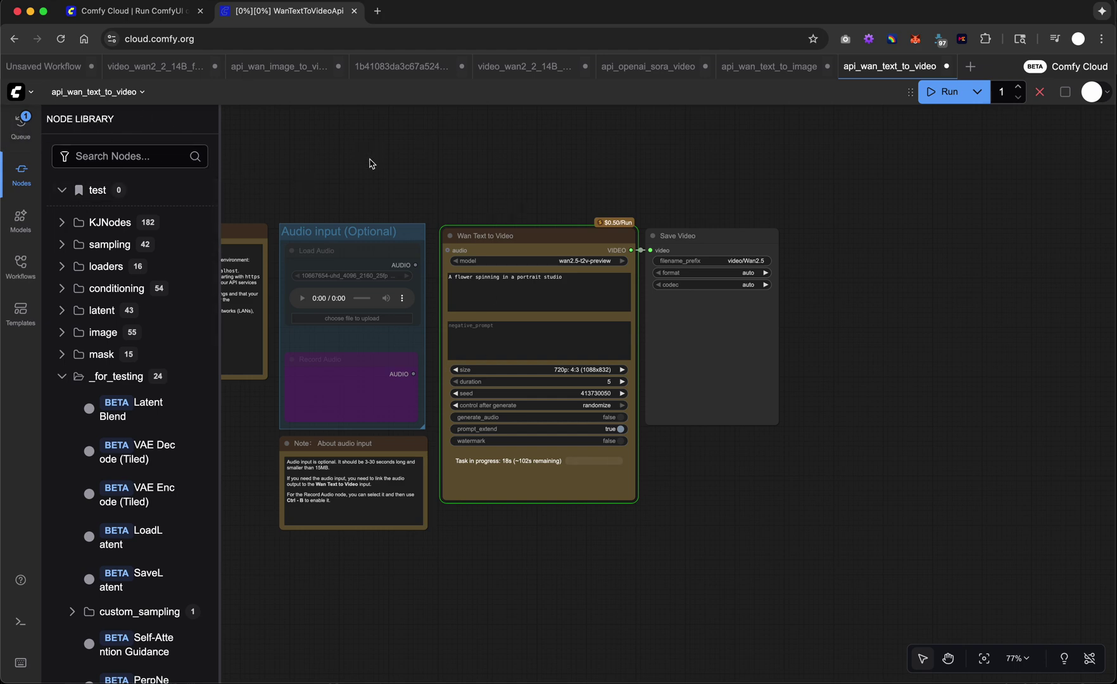
- Run video_wan2_2_14B_flf2v as a second job and show the Queue of running and finished generations
left_click(172, 71)
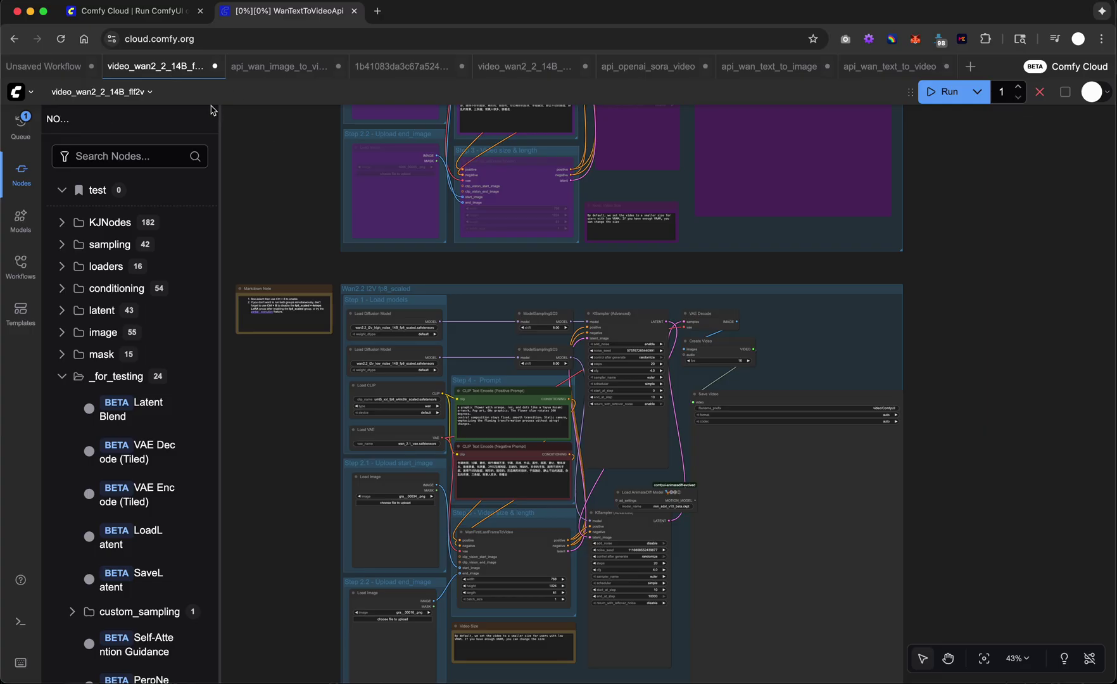
scroll(325, 245, "up", 5)
scroll(326, 247, "down", 10)
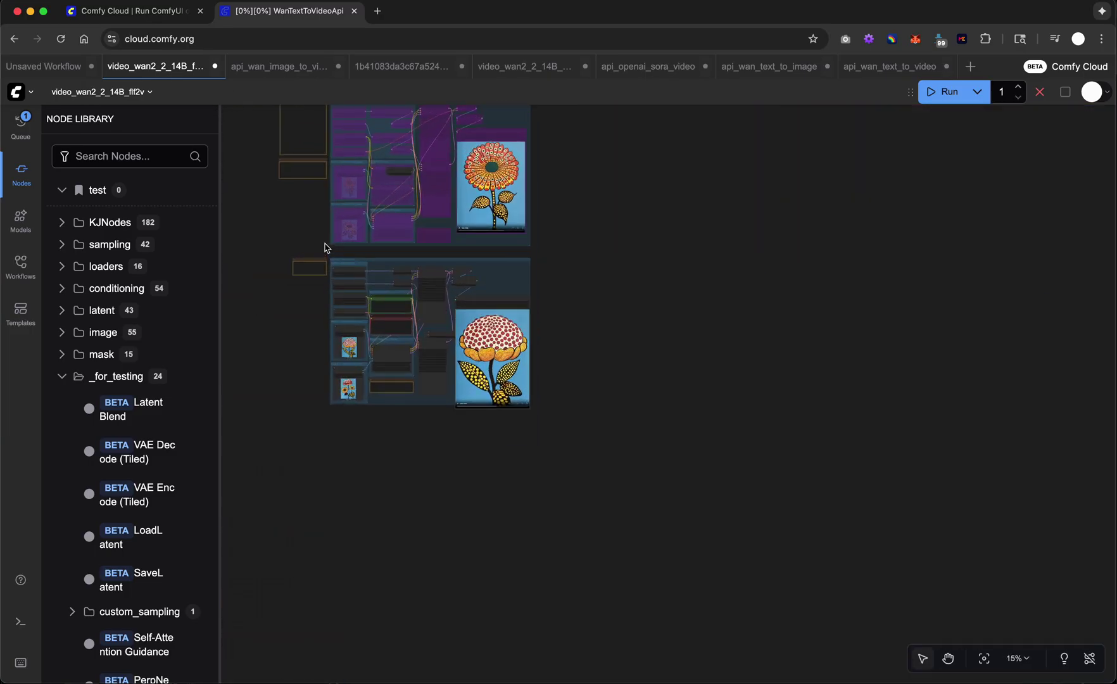
scroll(316, 315, "up", 10)
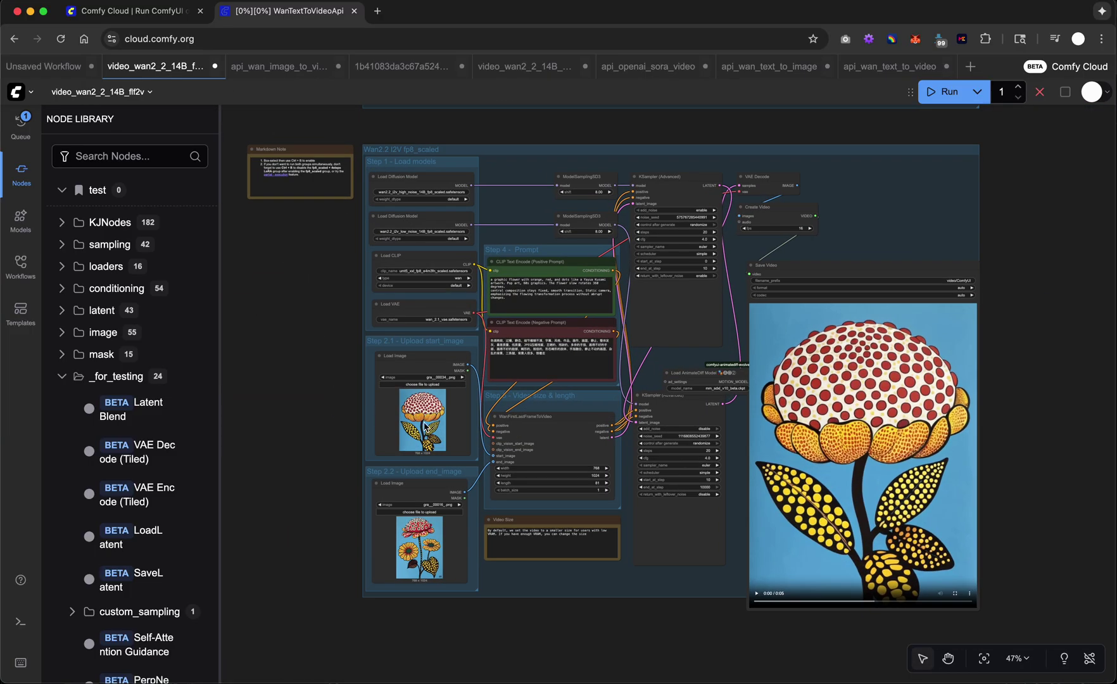
left_click(938, 97)
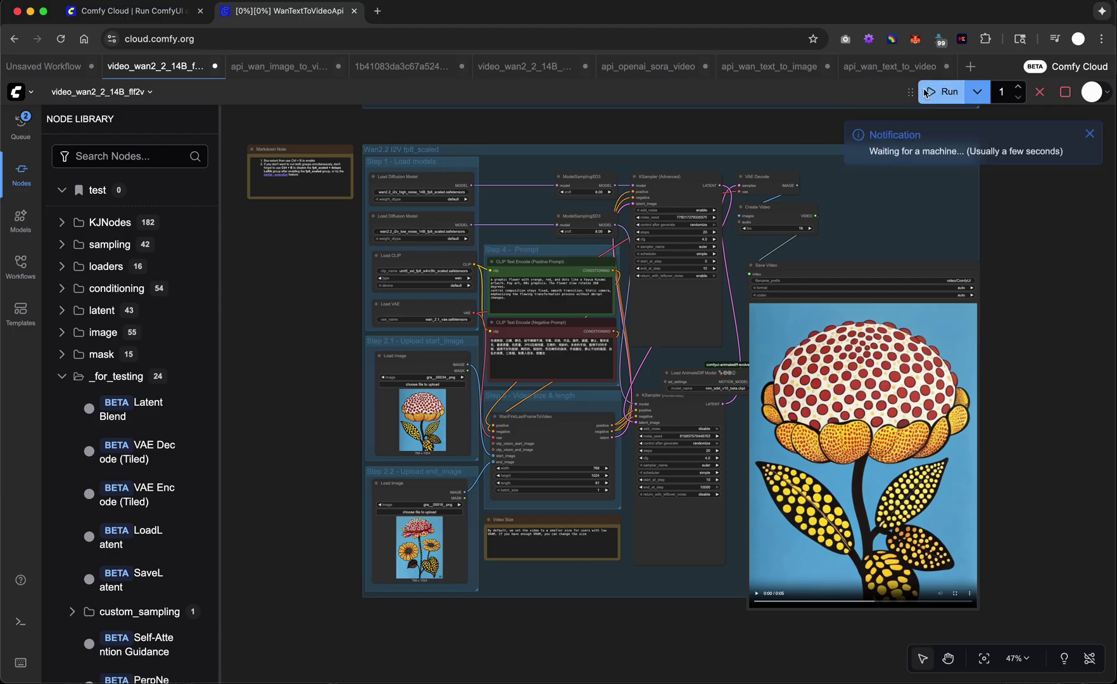
left_click(22, 123)
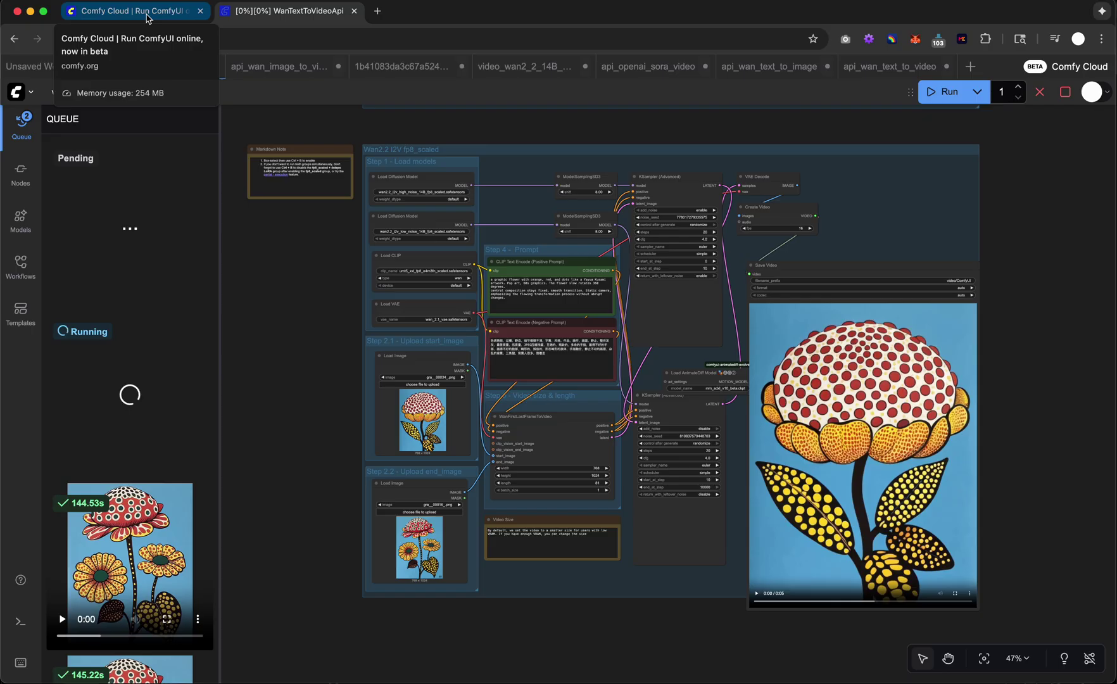
left_click(147, 18)
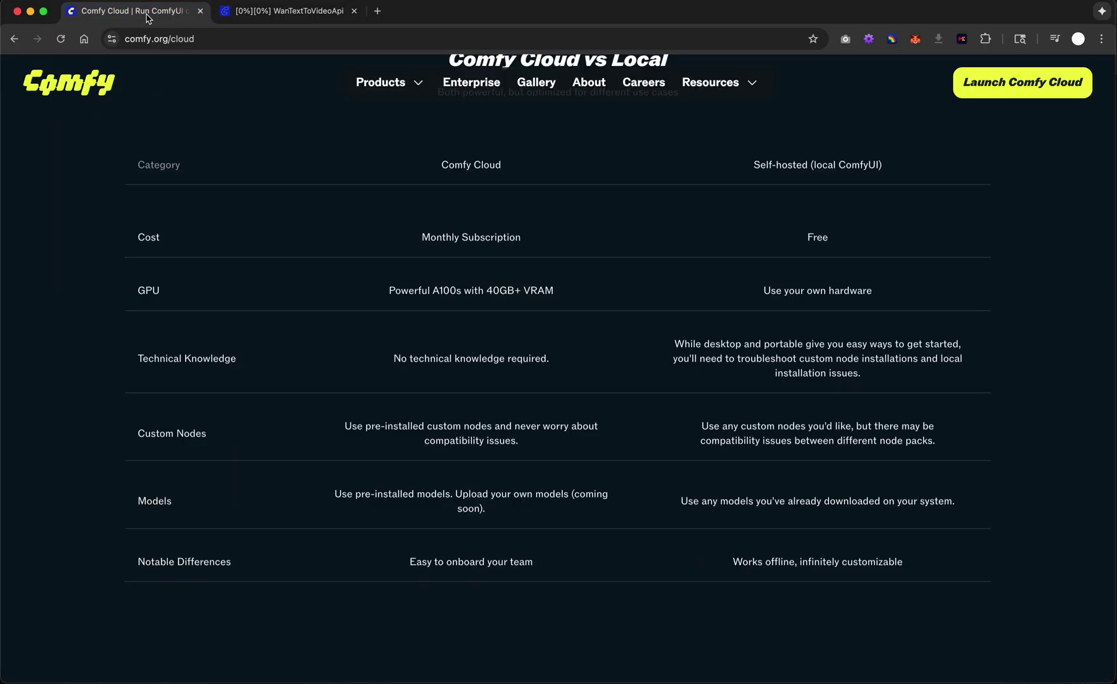
left_click(257, 19)
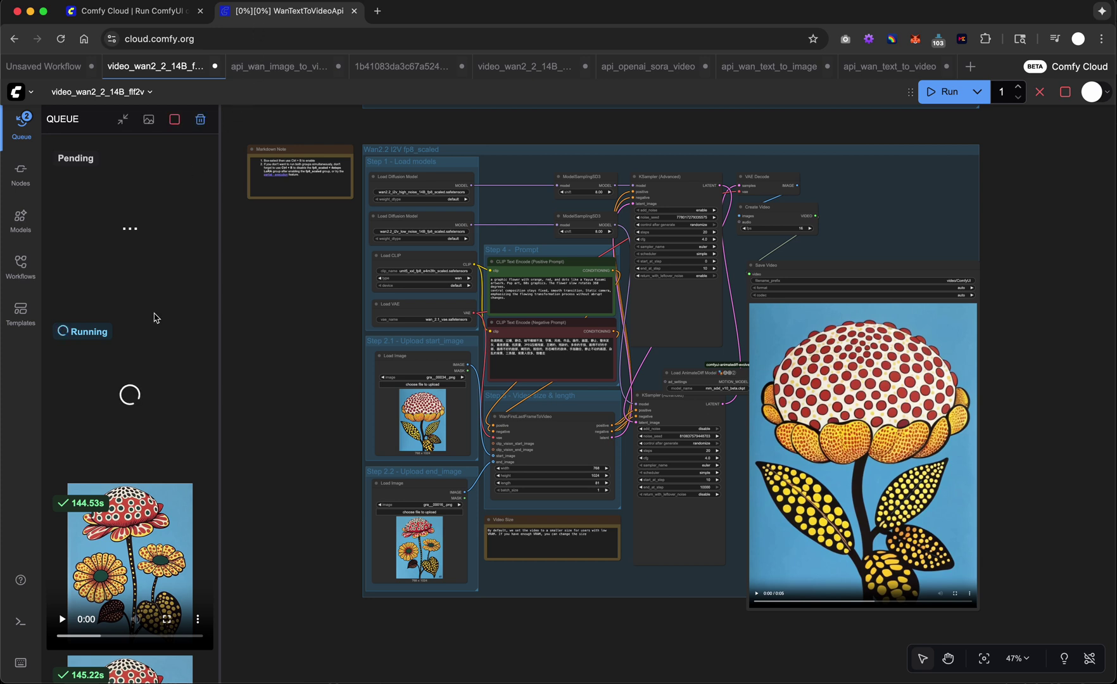
scroll(157, 318, "down", 3)
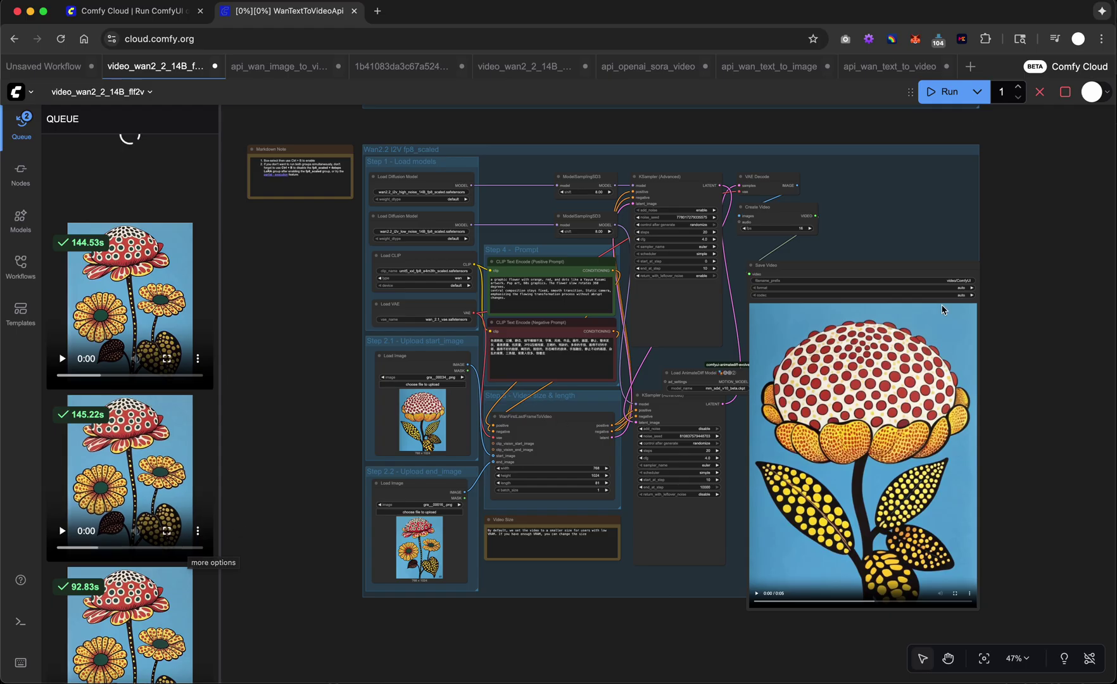
left_click(1092, 91)
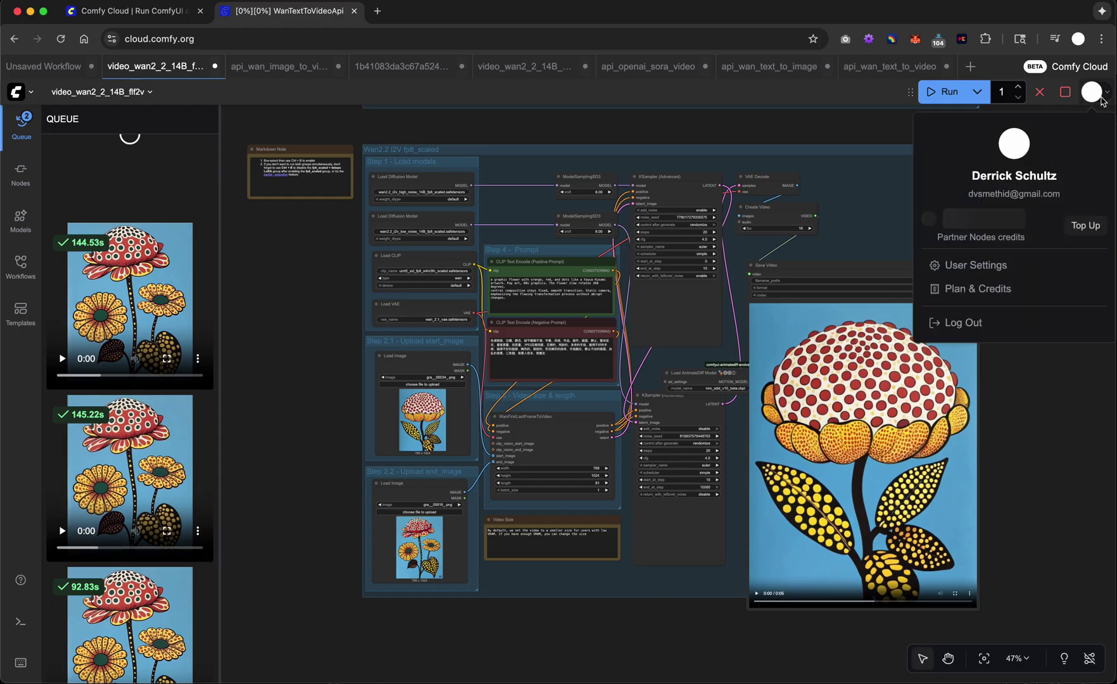
left_click(975, 270)
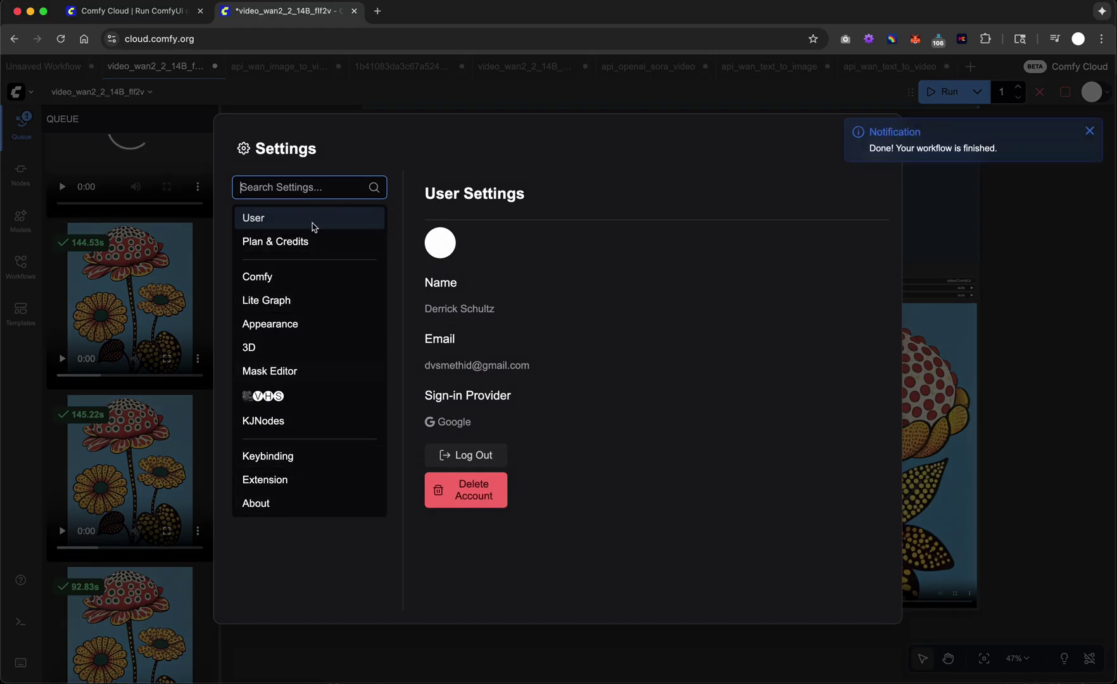
left_click(1089, 130)
left_click(1089, 131)
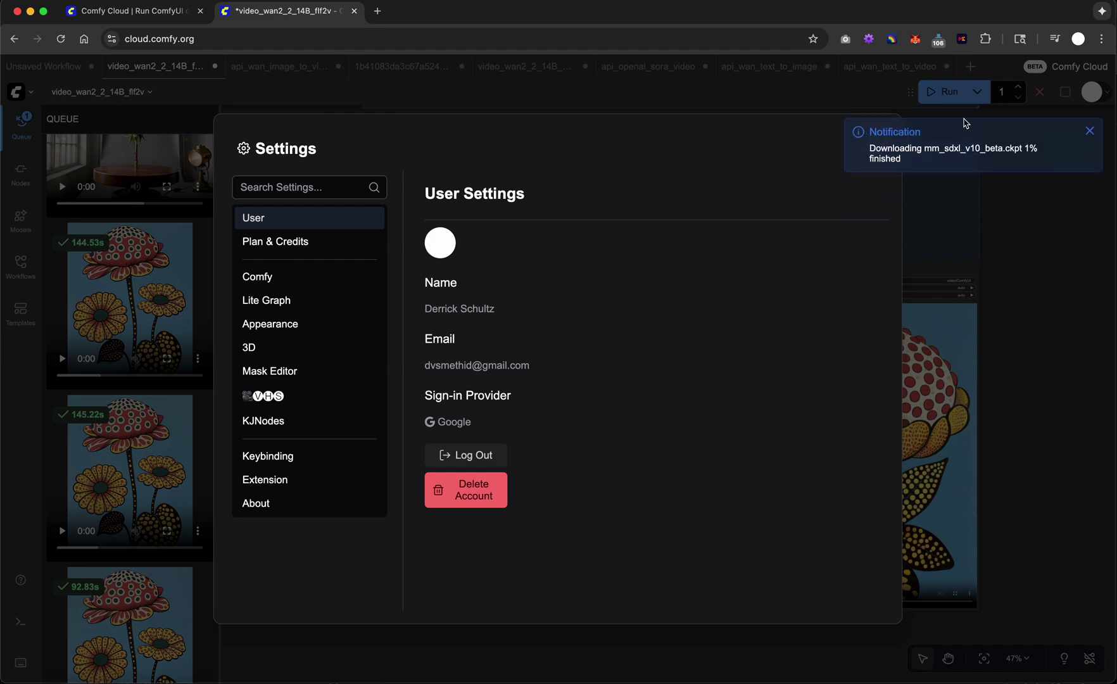
left_click(956, 213)
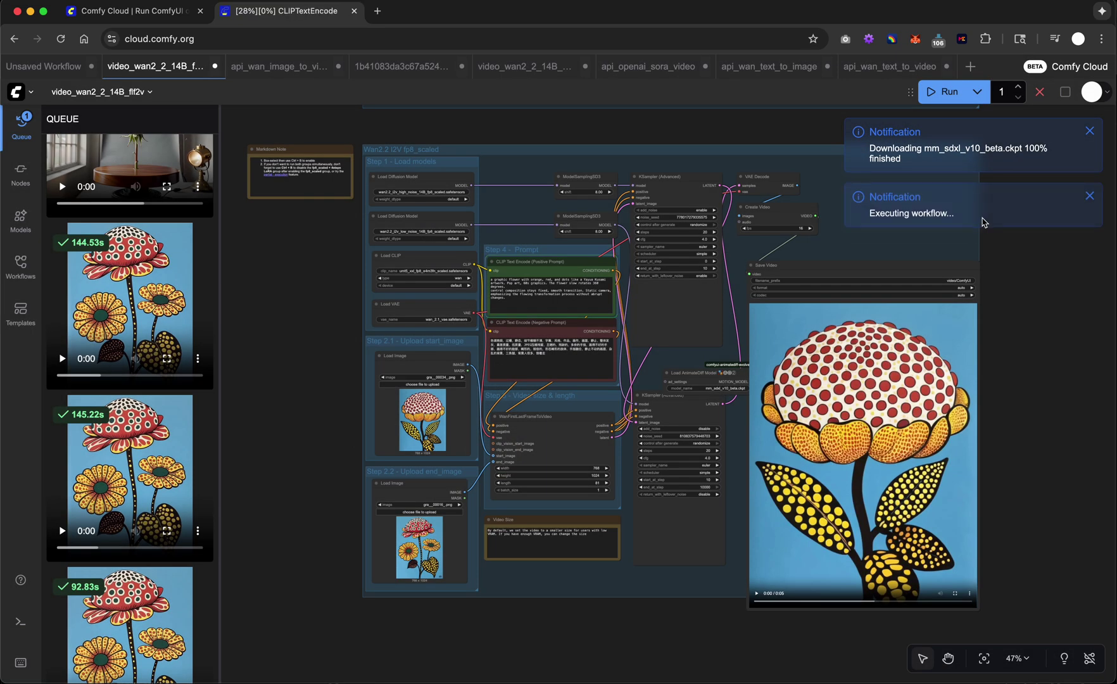